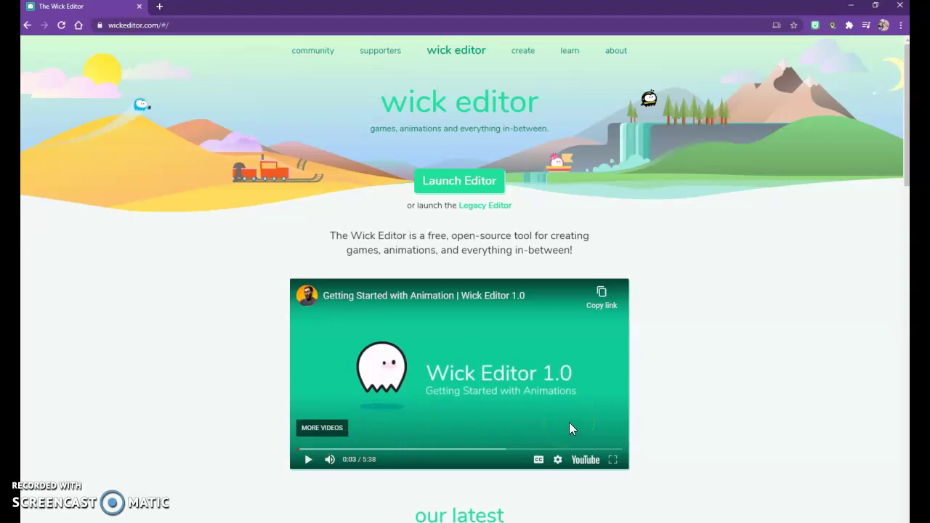
# - Launch the editor, dismiss the welcome message and delete the autosaved project to start with an empty canvas
pyautogui.click(477, 186)
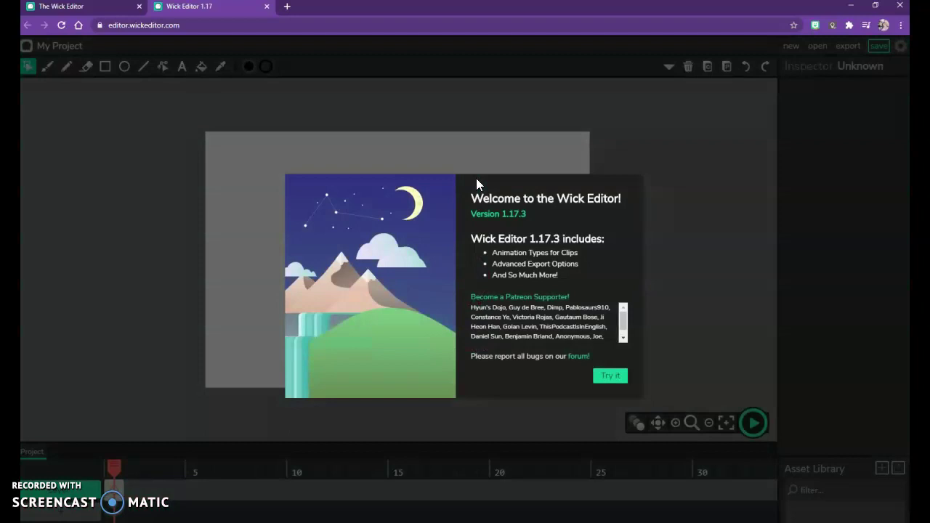
pyautogui.click(615, 382)
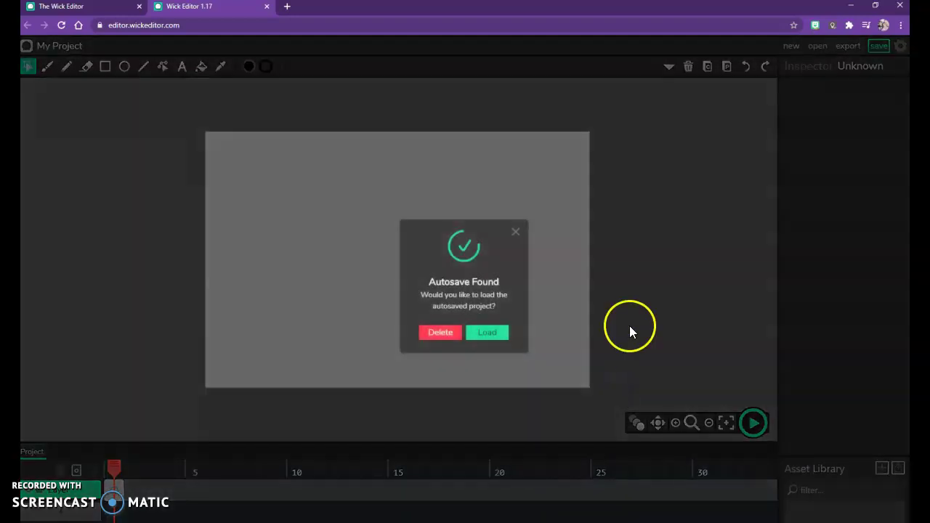
pyautogui.click(440, 335)
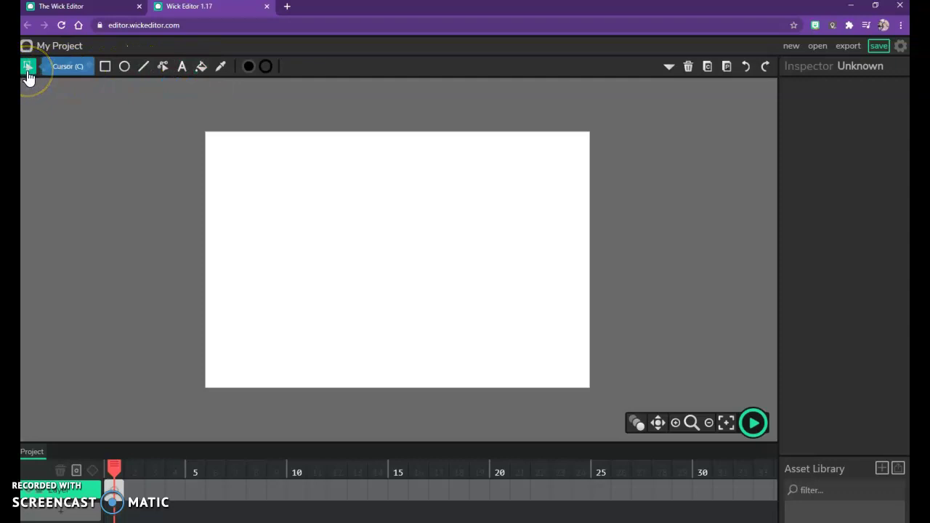
pyautogui.click(38, 120)
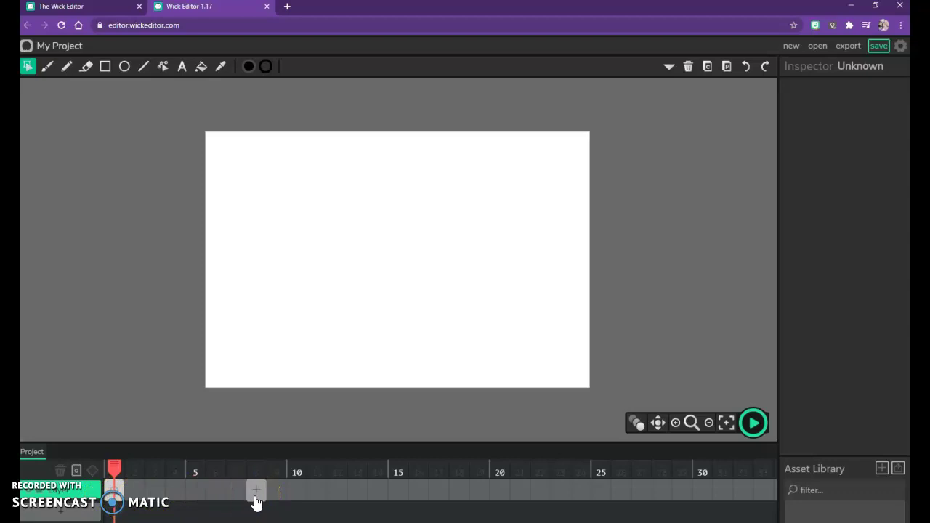
# - Draw a black circle about 127 px across in the upper-left part of the canvas and select it
pyautogui.click(126, 71)
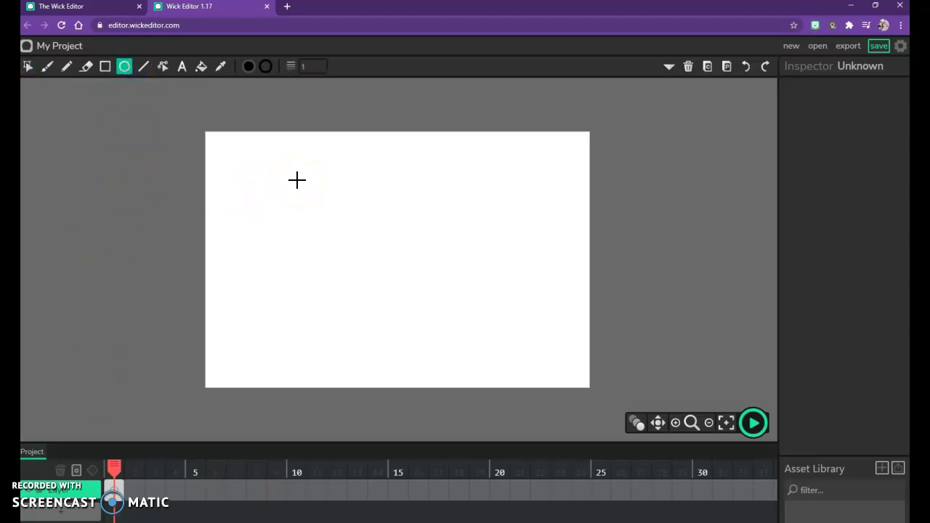
pyautogui.moveTo(296, 180); pyautogui.dragTo(363, 248)
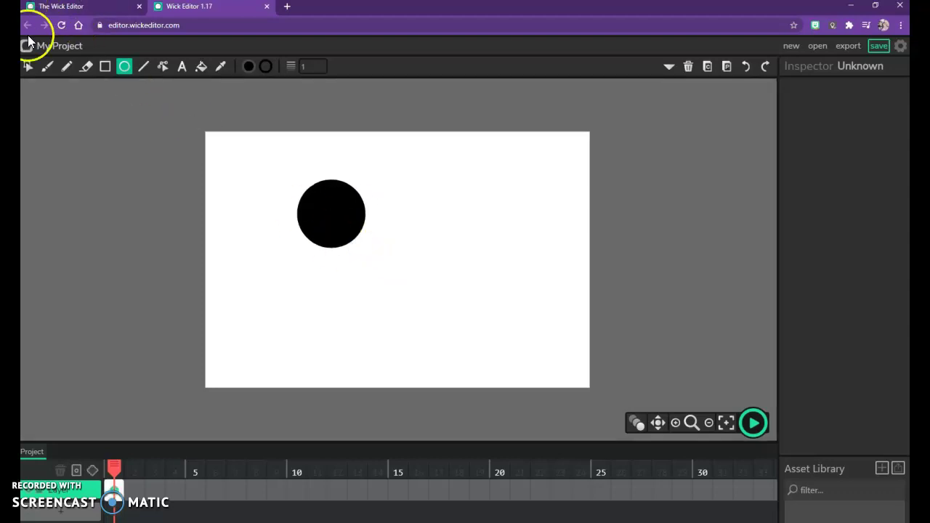
pyautogui.click(28, 66)
pyautogui.click(314, 243)
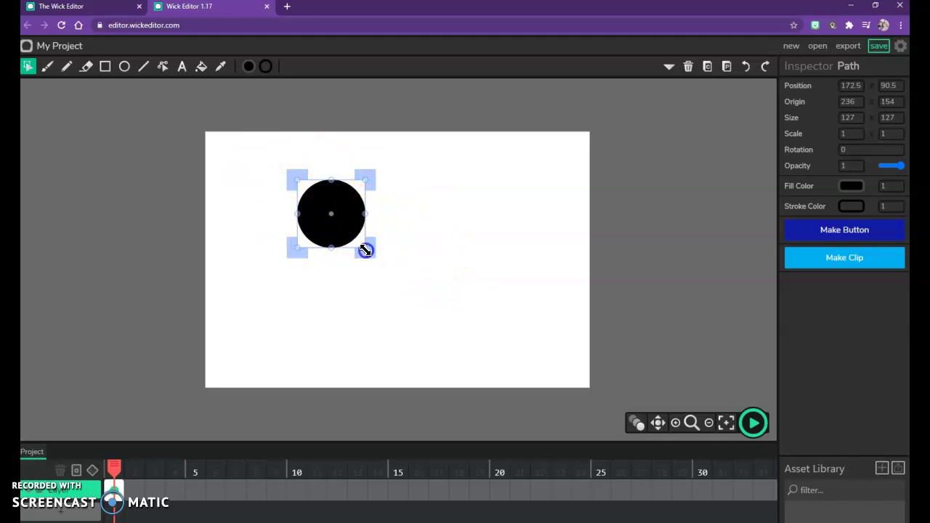
# - Try stretching the circle into a wide ellipse, and undo the change
pyautogui.moveTo(343, 246); pyautogui.dragTo(393, 248)
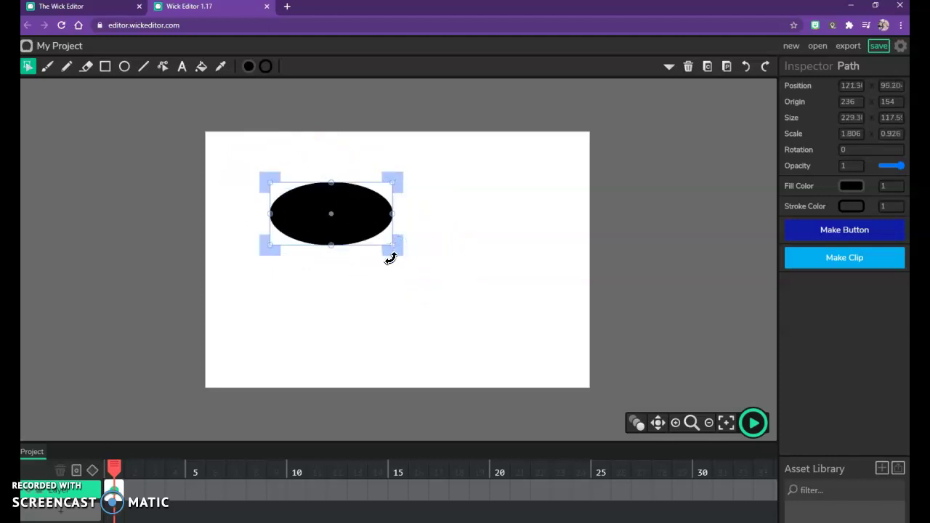
pyautogui.hotkey('ctrl', 'z')
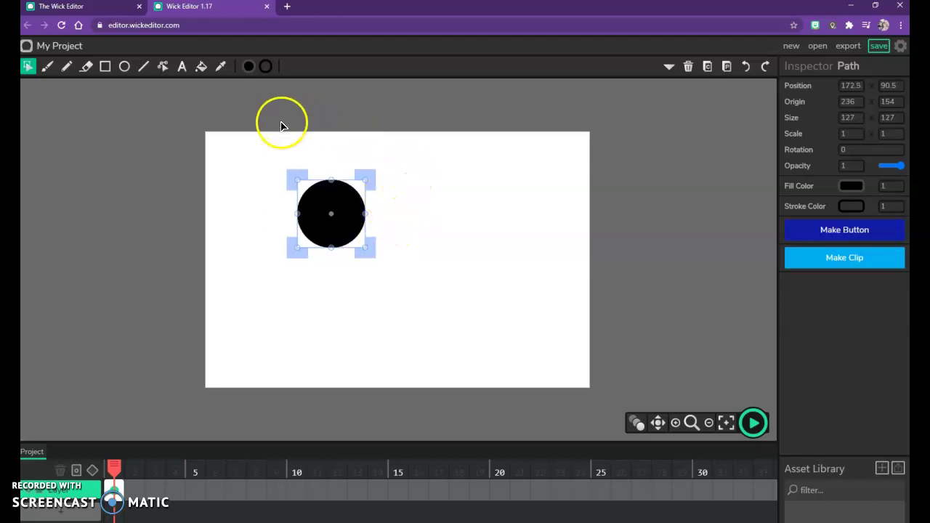
# - Fill the circle with pure blue and set its stroke value to 0
pyautogui.click(847, 187)
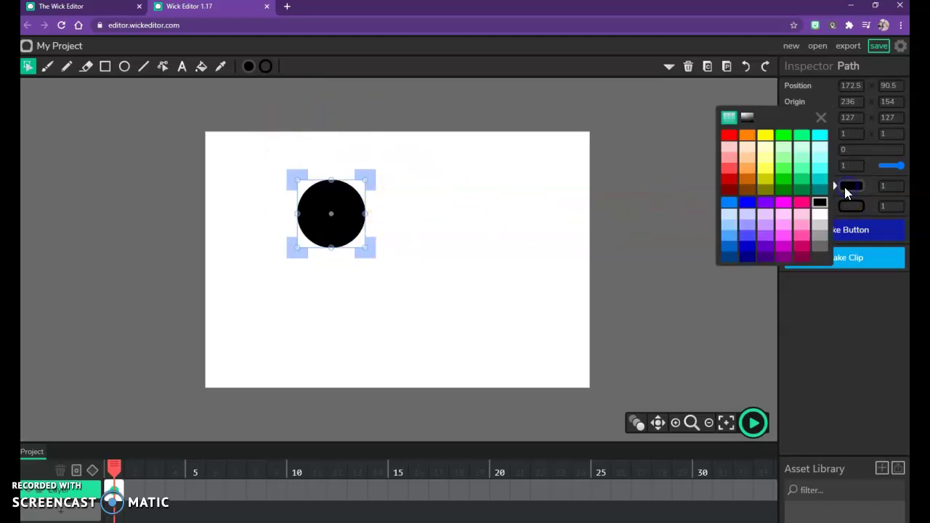
pyautogui.click(754, 209)
pyautogui.click(524, 254)
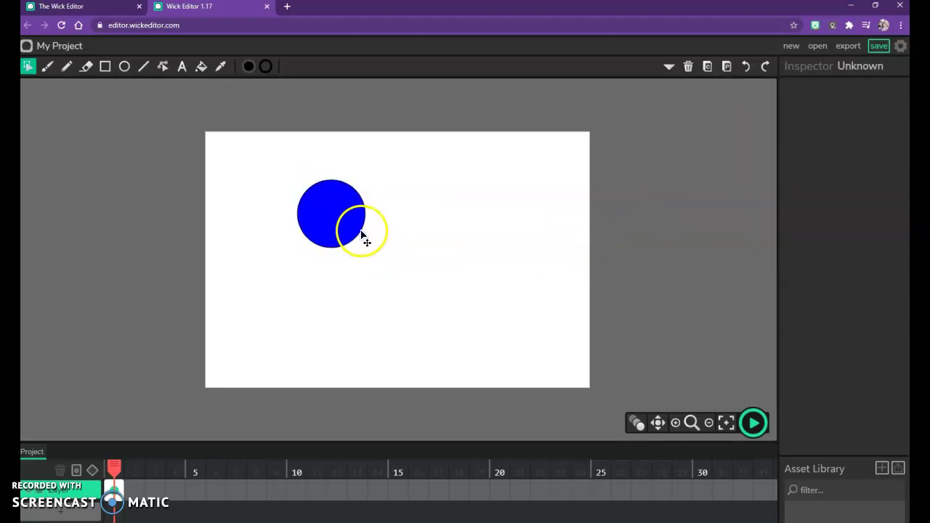
pyautogui.click(364, 236)
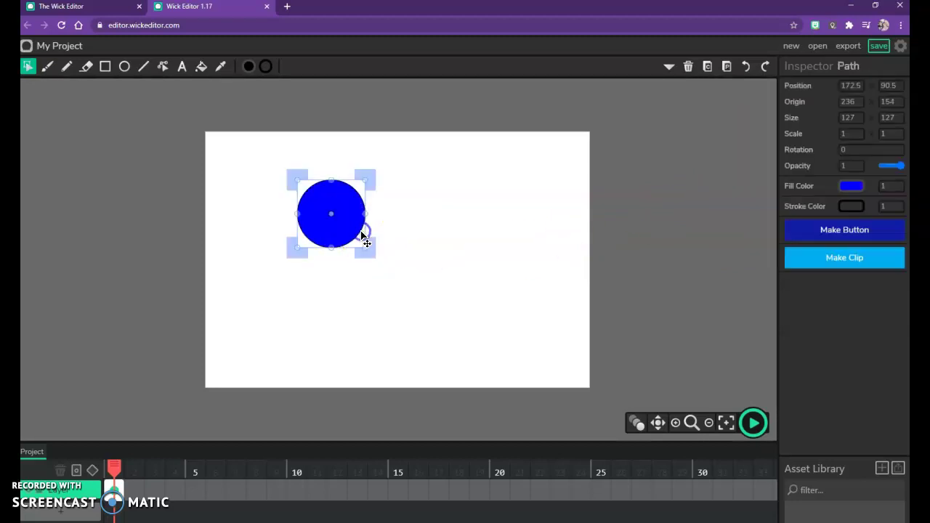
pyautogui.click(886, 207)
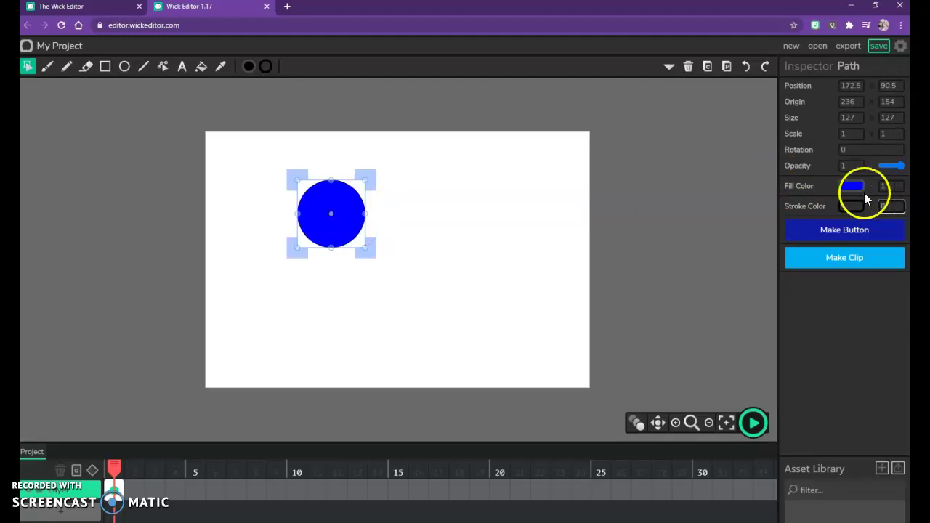
pyautogui.click(426, 271)
# - Shrink the circle to about 103 × 103 and move it near the canvas's top centre, at about 320.5, 49.5
pyautogui.click(345, 220)
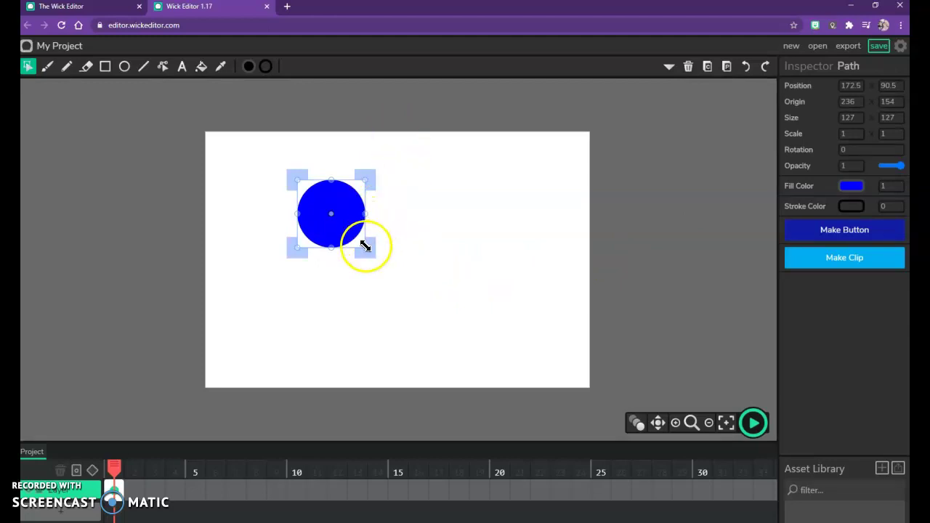
pyautogui.moveTo(365, 247); pyautogui.dragTo(357, 239)
pyautogui.click(408, 221)
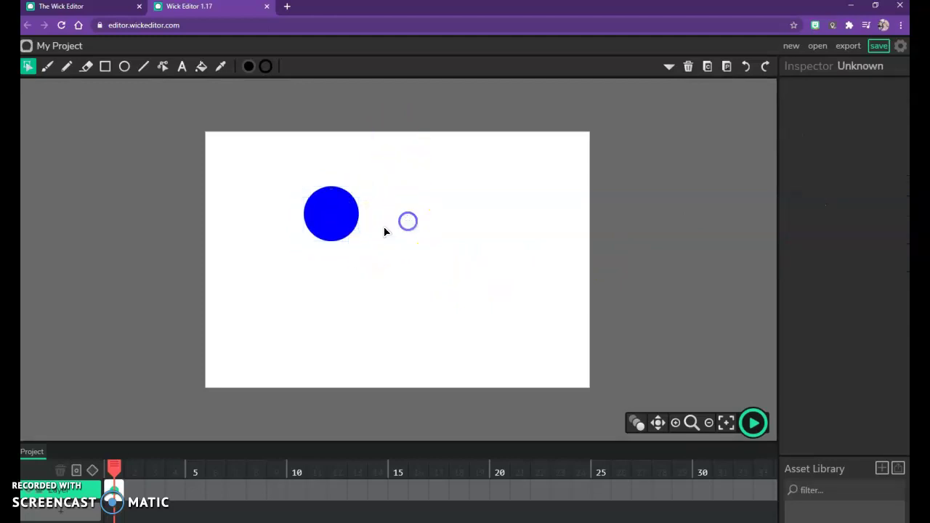
pyautogui.click(346, 231)
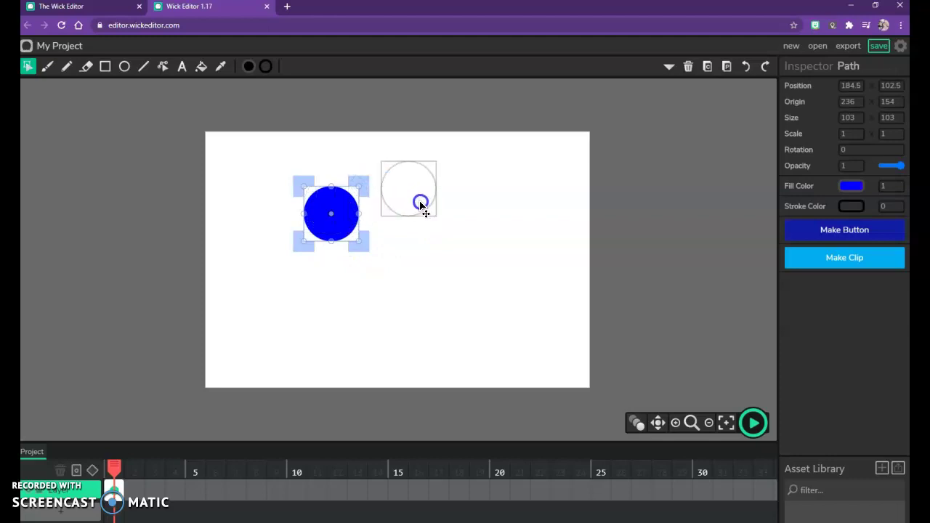
pyautogui.moveTo(374, 249); pyautogui.dragTo(446, 220)
pyautogui.click(509, 285)
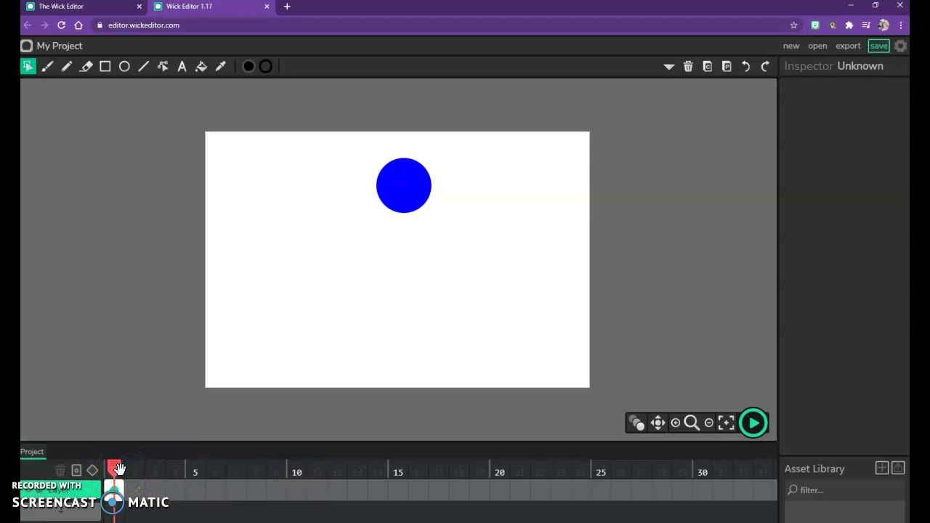
pyautogui.press('Return')
pyautogui.press('Return')
# - Copy the blue circle from frame 1 and paste it in the same place on a new frame 2
pyautogui.click(409, 194)
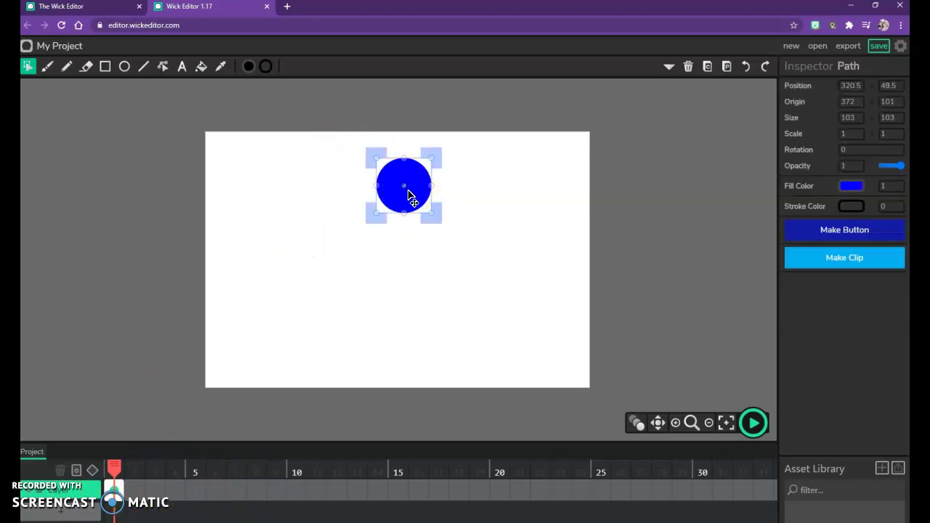
pyautogui.click(437, 233)
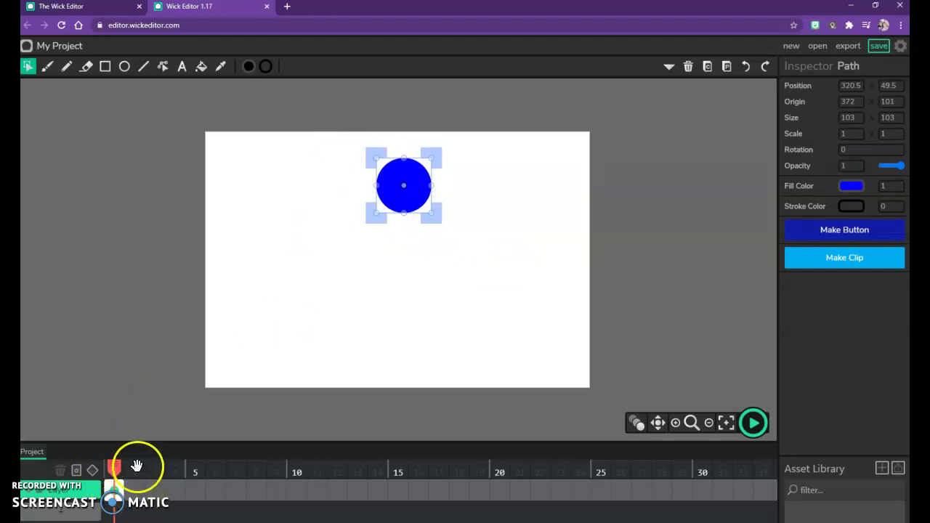
pyautogui.click(139, 492)
pyautogui.click(135, 490)
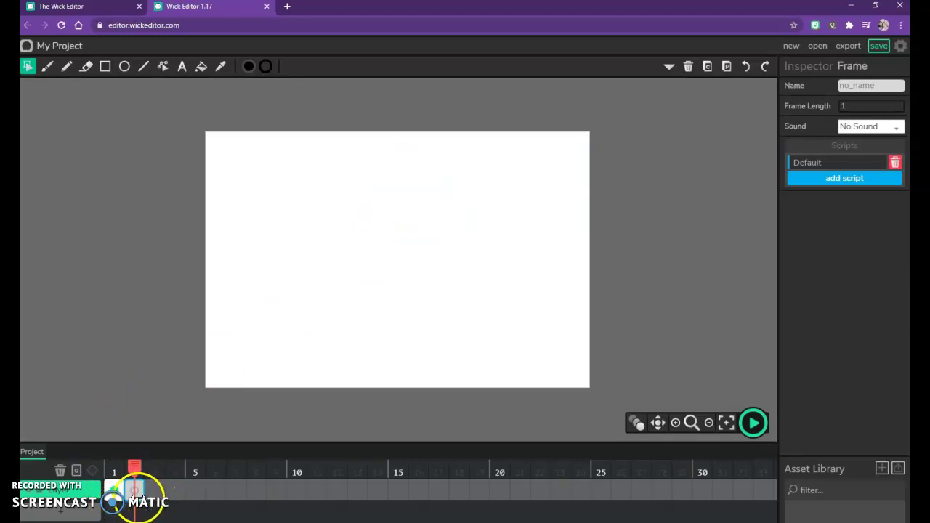
pyautogui.click(136, 497)
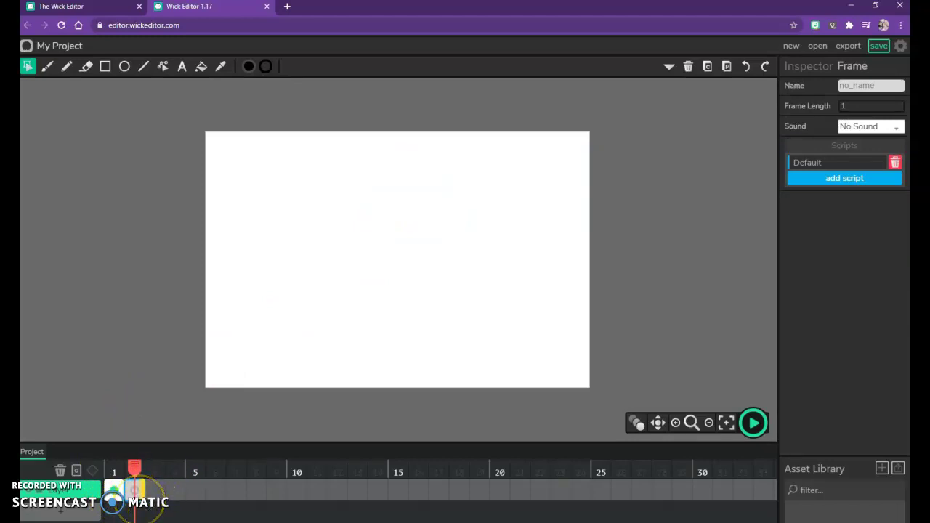
pyautogui.moveTo(137, 497); pyautogui.dragTo(167, 506)
pyautogui.hotkey('ctrl', 'v')
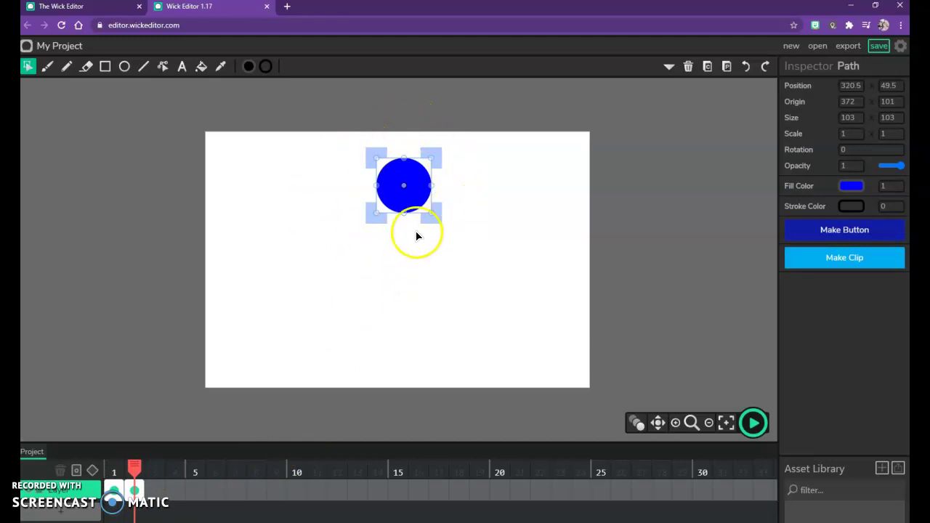
# - Nudge the circle on frame 2 straight down to a Y position of 73.5
pyautogui.press('Down')
pyautogui.press('Down')
pyautogui.press('Down')
pyautogui.press('Down')
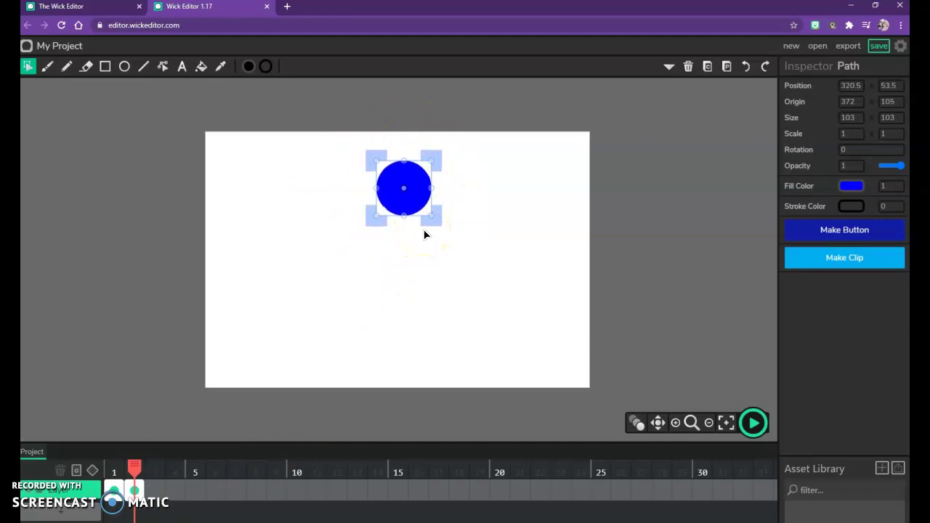
pyautogui.press('Down')
pyautogui.press('Down')
pyautogui.press('Down')
pyautogui.press('Down')
pyautogui.press('Down')
pyautogui.press('Down')
pyautogui.press('Down')
pyautogui.press('Down')
pyautogui.press('Down')
pyautogui.press('Down')
pyautogui.press('Down')
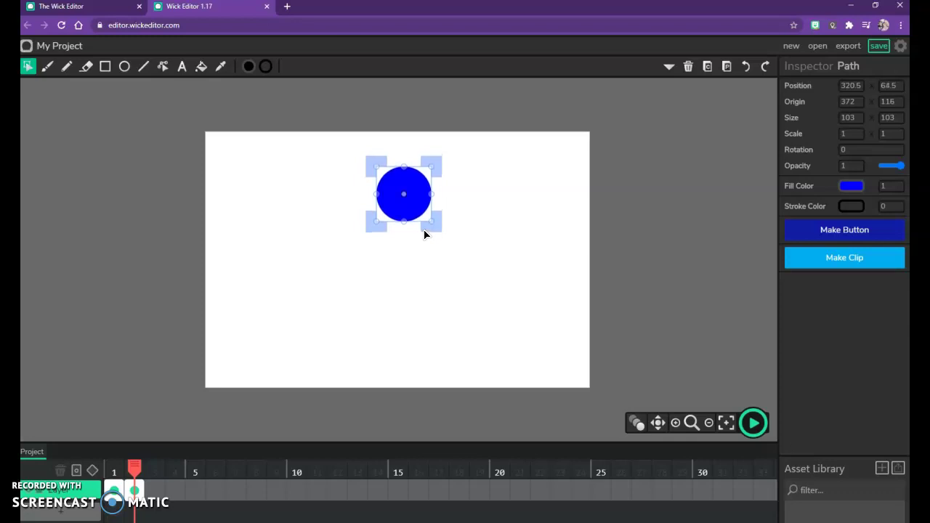
pyautogui.press('Down')
pyautogui.press('Down')
pyautogui.press('Down')
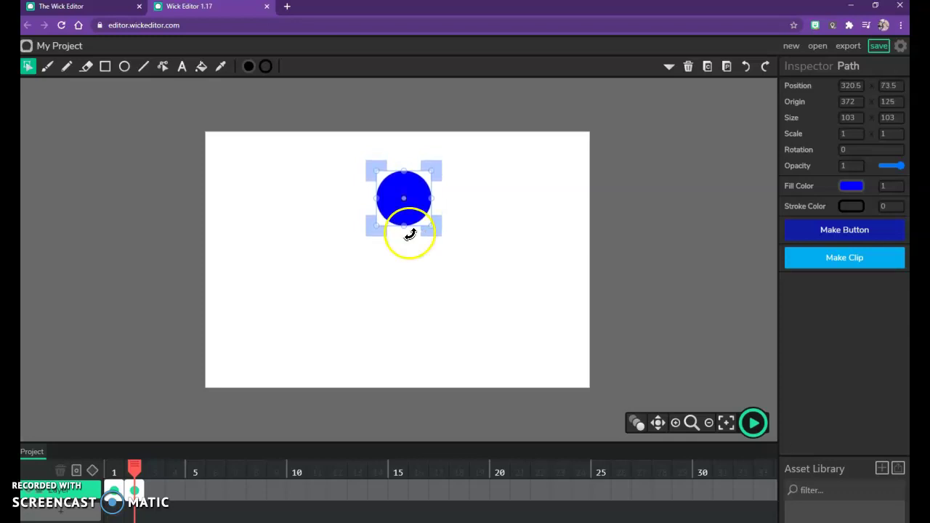
# - Turn on onion skinning and deselect the circle to compare it with the previous frame
pyautogui.click(643, 429)
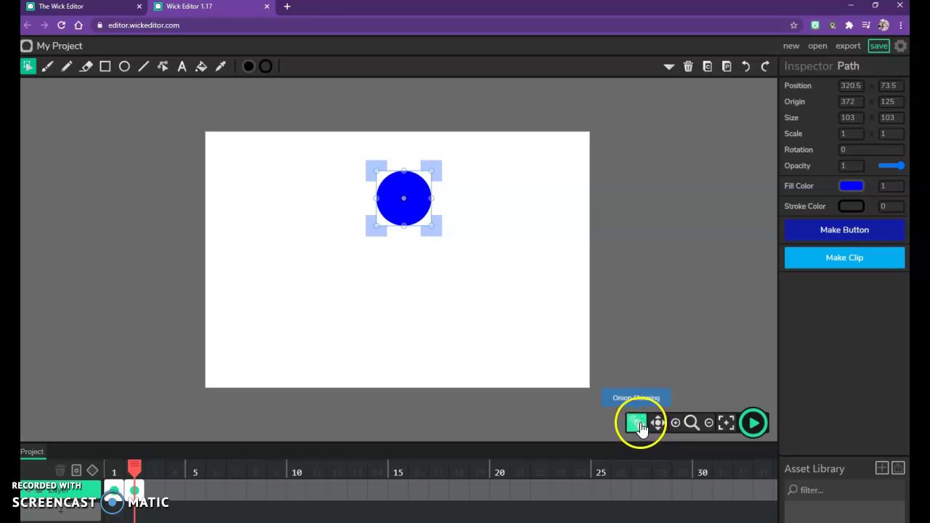
pyautogui.click(638, 427)
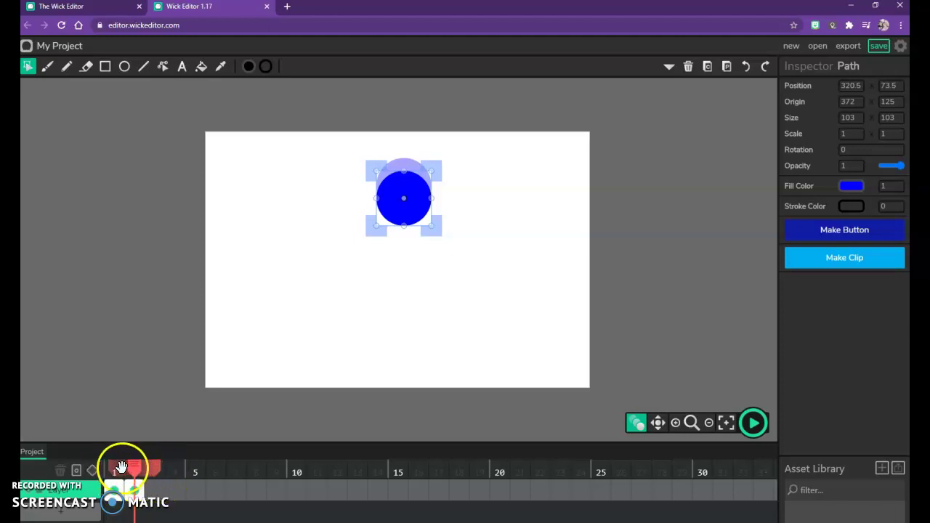
pyautogui.click(356, 182)
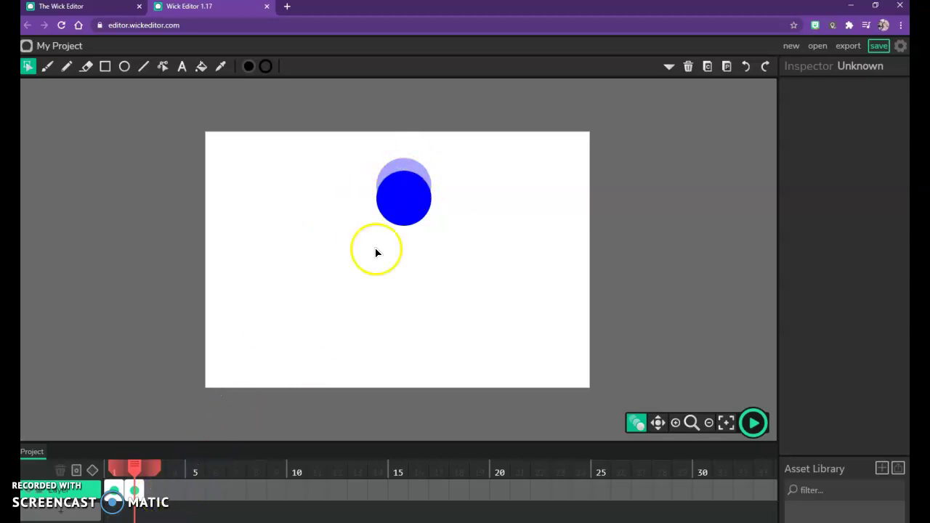
# - Copy the circle from frame 2 and paste it in the same place on a new frame 3
pyautogui.click(411, 207)
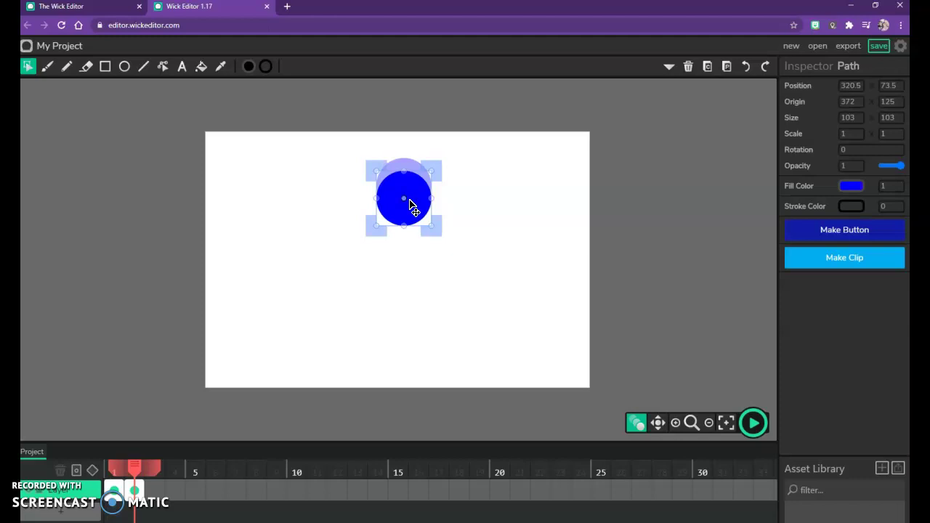
pyautogui.click(155, 491)
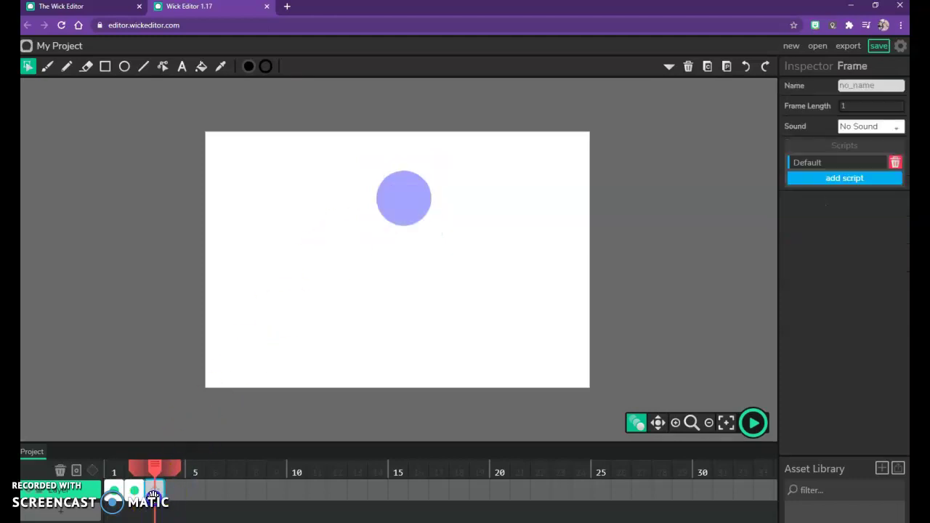
pyautogui.hotkey('ctrl', 'v')
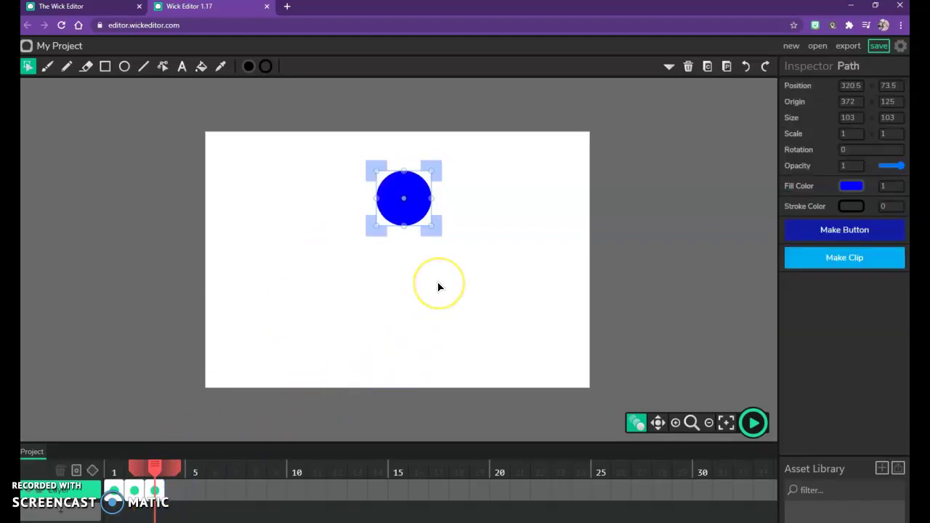
# - Nudge the circle on frame 3 straight down to a Y position of 100.5
pyautogui.press('Down')
pyautogui.press('Down')
pyautogui.press('Down')
pyautogui.press('Down')
pyautogui.press('Down')
pyautogui.press('Down')
pyautogui.press('Down')
pyautogui.press('Down')
pyautogui.press('Down')
pyautogui.press('Down')
pyautogui.press('Down')
pyautogui.press('Down')
pyautogui.press('Down')
pyautogui.press('Down')
pyautogui.press('Down')
pyautogui.press('Down')
pyautogui.press('Down')
pyautogui.press('Down')
pyautogui.press('Down')
pyautogui.press('Down')
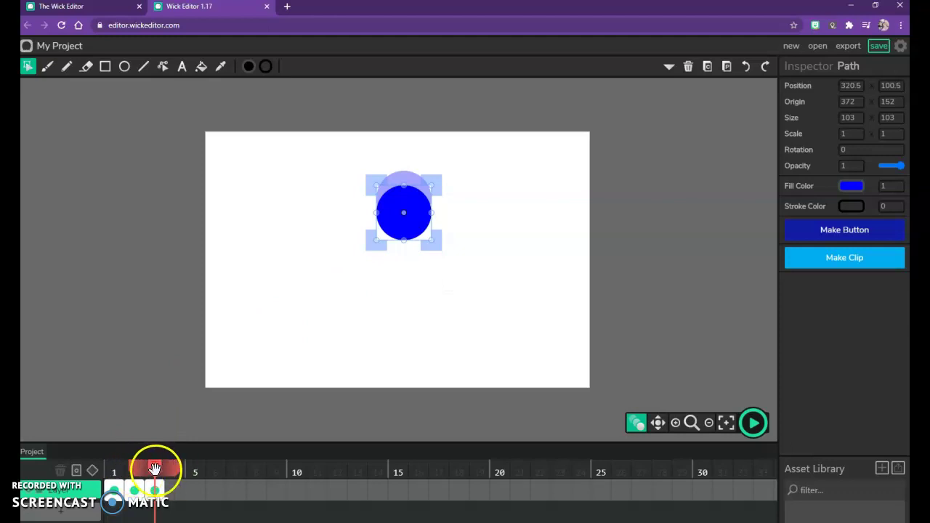
# - Extend the onion-skin range back to frame 1 and deselect the circle
pyautogui.moveTo(140, 474); pyautogui.dragTo(136, 471)
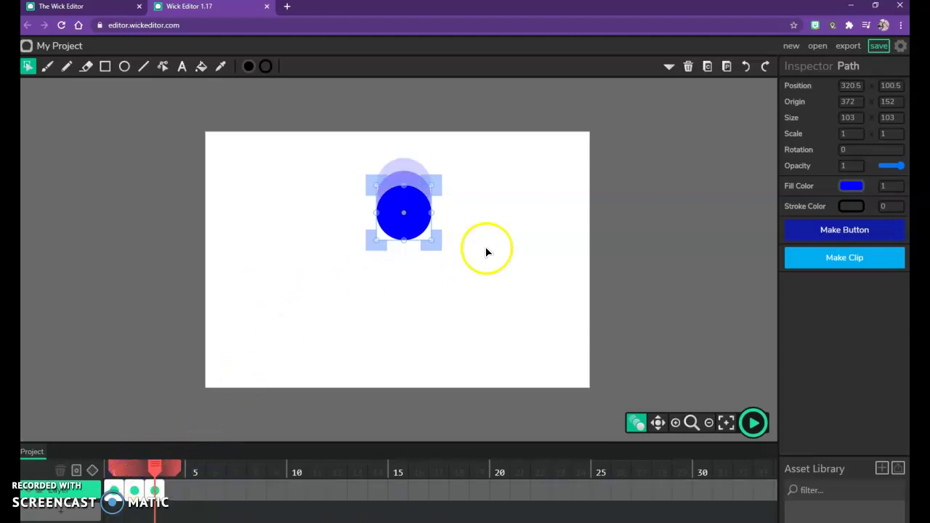
pyautogui.click(515, 220)
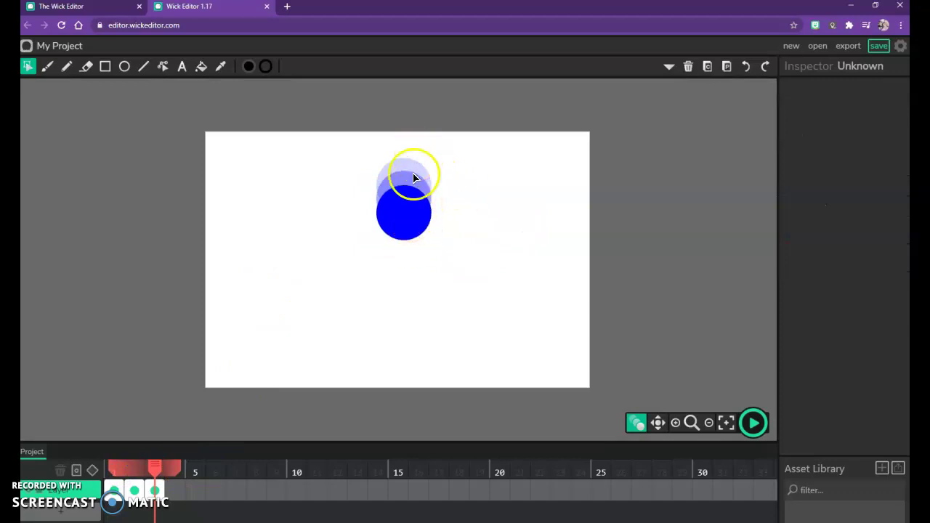
# - Paste the copied circle on a new frame 4 and nudge it straight down to a Y position of 134.5
pyautogui.click(176, 491)
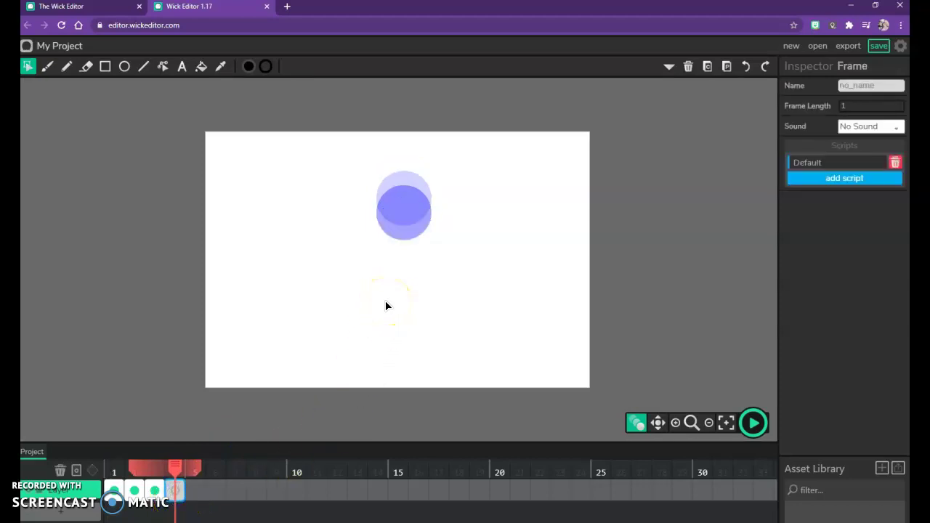
pyautogui.hotkey('ctrl', 'v')
pyautogui.press('Down')
pyautogui.press('Down')
pyautogui.press('Down')
pyautogui.press('Down')
pyautogui.press('Down')
pyautogui.press('Down')
pyautogui.press('Down')
pyautogui.press('Down')
pyautogui.press('Down')
pyautogui.press('Down')
pyautogui.press('Down')
pyautogui.press('Down')
pyautogui.press('Down')
pyautogui.press('Down')
pyautogui.press('Down')
pyautogui.press('Down')
pyautogui.press('Down')
pyautogui.press('Down')
pyautogui.press('Down')
pyautogui.press('Down')
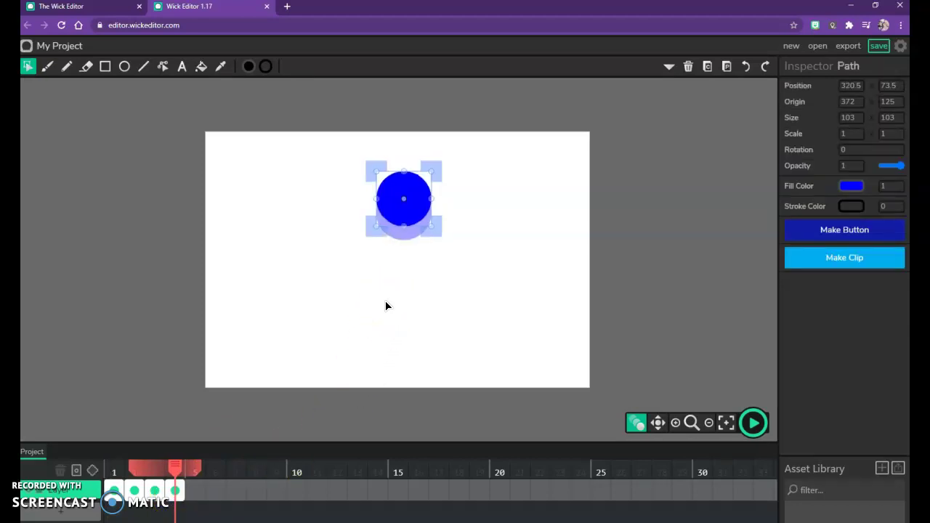
pyautogui.press('Down')
pyautogui.press('Down')
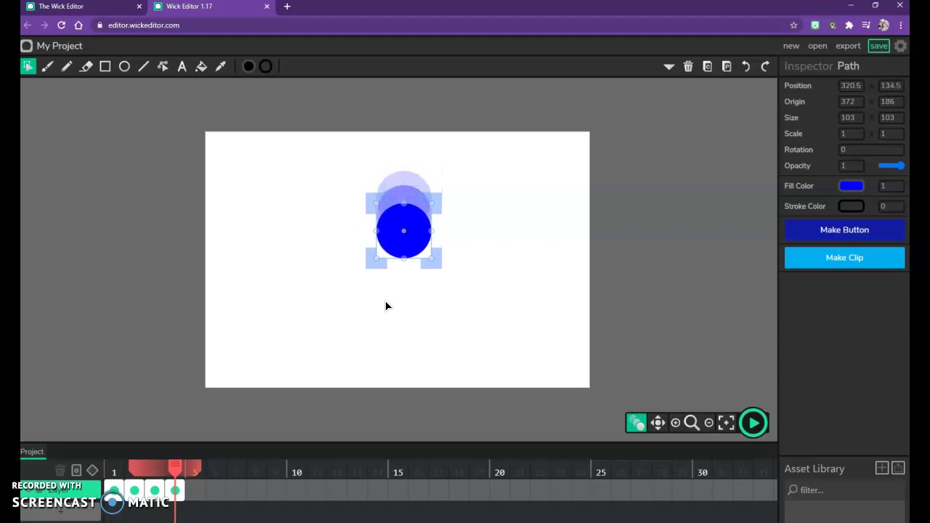
# - Paste the copied circle on a new frame 5 and nudge it straight down to a Y position of 169.5
pyautogui.click(198, 492)
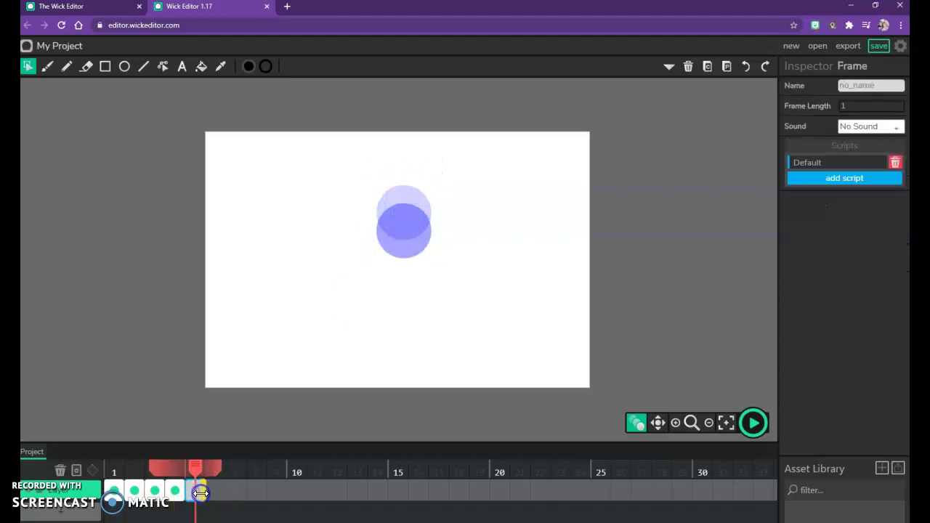
pyautogui.hotkey('ctrl', 'v')
pyautogui.press('Down')
pyautogui.press('Down')
pyautogui.press('Down')
pyautogui.press('Down')
pyautogui.press('Down')
pyautogui.press('Down')
pyautogui.press('Down')
pyautogui.press('Down')
pyautogui.press('Down')
pyautogui.press('Down')
pyautogui.press('Down')
pyautogui.press('Down')
pyautogui.press('Down')
pyautogui.press('Down')
pyautogui.press('Down')
pyautogui.press('Down')
pyautogui.press('Down')
pyautogui.press('Down')
pyautogui.press('Down')
pyautogui.press('Down')
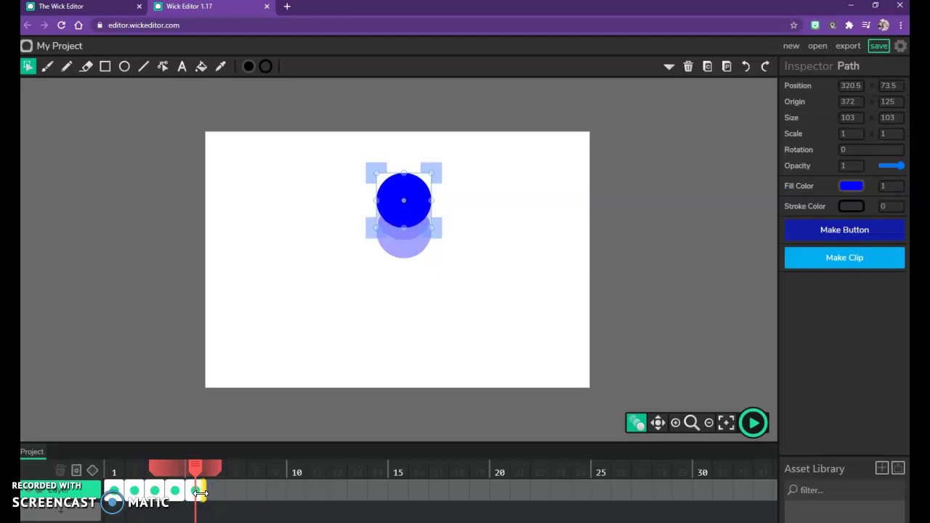
pyautogui.press('Down')
pyautogui.press('Down')
pyautogui.press('Down')
pyautogui.press('Down')
pyautogui.press('Down')
pyautogui.press('Down')
pyautogui.press('Down')
pyautogui.press('Down')
pyautogui.press('Down')
pyautogui.press('Down')
pyautogui.press('Down')
pyautogui.press('Down')
pyautogui.press('Down')
pyautogui.press('Down')
pyautogui.press('Down')
pyautogui.press('Down')
pyautogui.press('Down')
pyautogui.press('Down')
pyautogui.press('Down')
pyautogui.press('Down')
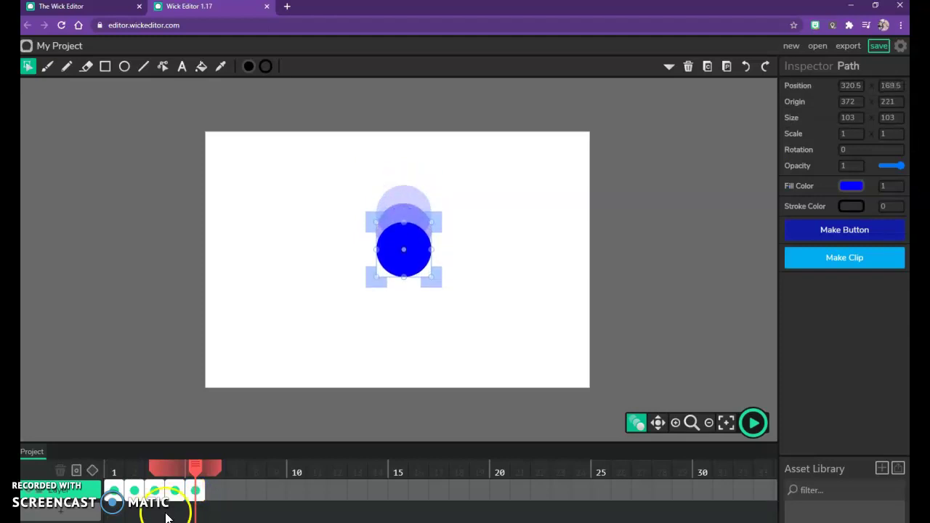
# - Paste the copied circle on a new frame 6 and nudge it straight down to a Y position of 216.5
pyautogui.click(214, 492)
pyautogui.hotkey('ctrl', 'v')
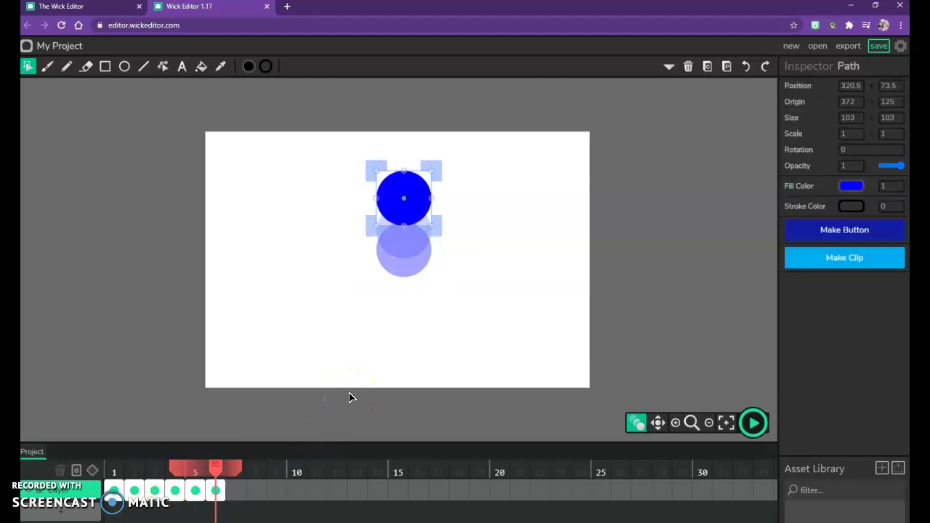
pyautogui.press('Down')
pyautogui.press('Down')
pyautogui.press('Down')
pyautogui.press('Down')
pyautogui.press('Down')
pyautogui.press('Down')
pyautogui.press('Down')
pyautogui.press('Down')
pyautogui.press('Down')
pyautogui.press('Down')
pyautogui.press('Down')
pyautogui.press('Down')
pyautogui.press('Down')
pyautogui.press('Down')
pyautogui.press('Down')
pyautogui.press('Down')
pyautogui.press('Down')
pyautogui.press('Down')
pyautogui.press('Down')
pyautogui.press('Down')
pyautogui.press('Down')
pyautogui.press('Down')
pyautogui.press('Down')
pyautogui.press('Down')
pyautogui.press('Down')
pyautogui.press('Down')
pyautogui.press('Down')
pyautogui.press('Down')
pyautogui.press('Down')
pyautogui.press('Down')
pyautogui.press('Down')
pyautogui.press('Down')
pyautogui.press('Down')
pyautogui.press('Down')
pyautogui.press('Down')
pyautogui.press('Down')
pyautogui.press('Down')
pyautogui.press('Down')
pyautogui.press('Down')
pyautogui.press('Down')
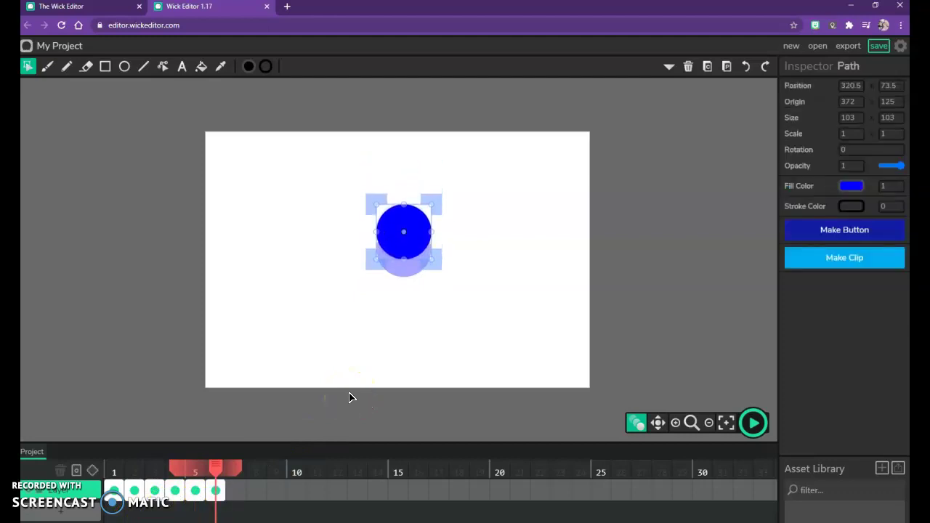
pyautogui.press('Down')
pyautogui.press('Down')
pyautogui.press('Down')
pyautogui.press('Down')
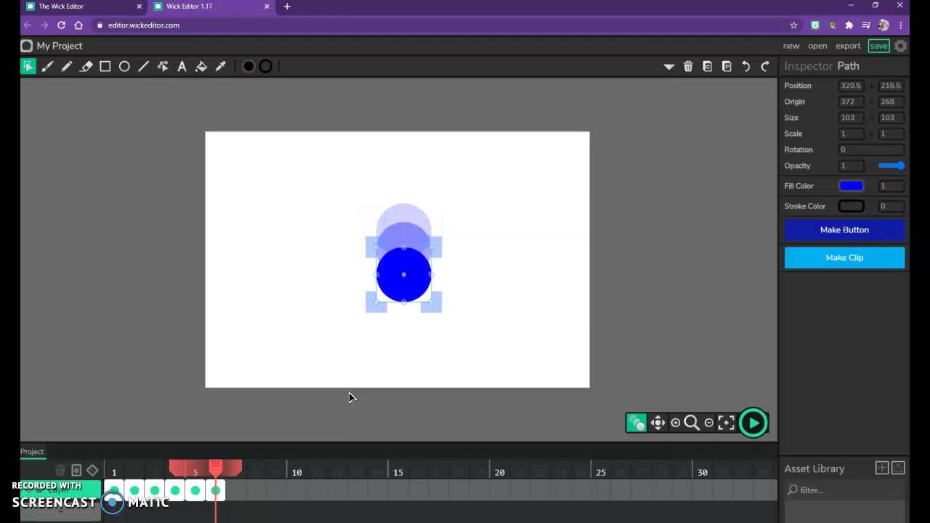
# - Paste the copied circle on a new frame 7 and nudge it straight down to a Y position of 301.5
pyautogui.click(236, 490)
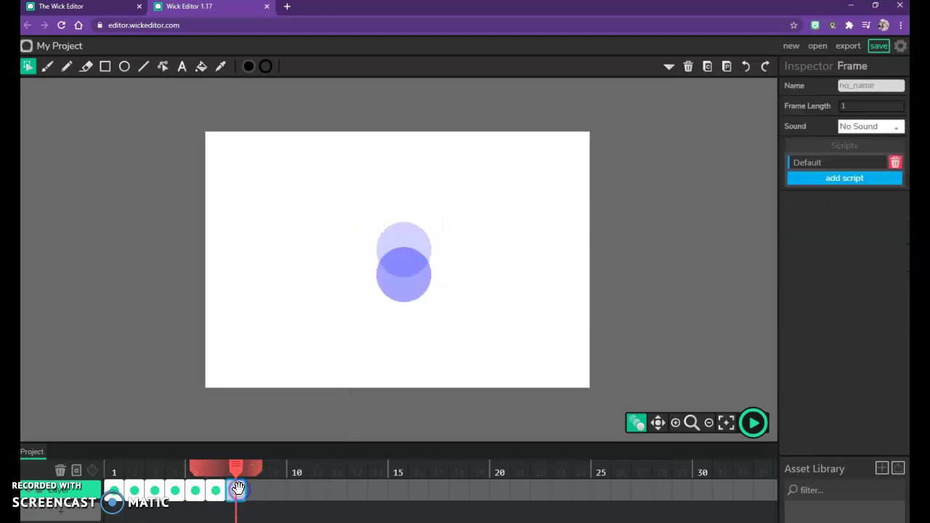
pyautogui.hotkey('ctrl', 'v')
pyautogui.press('Down')
pyautogui.press('Down')
pyautogui.press('Down')
pyautogui.press('Down')
pyautogui.press('Down')
pyautogui.press('Down')
pyautogui.press('Down')
pyautogui.press('Down')
pyautogui.press('Down')
pyautogui.press('Down')
pyautogui.press('Down')
pyautogui.press('Down')
pyautogui.press('Down')
pyautogui.press('Down')
pyautogui.press('Down')
pyautogui.press('Down')
pyautogui.press('Down')
pyautogui.press('Down')
pyautogui.press('Down')
pyautogui.press('Down')
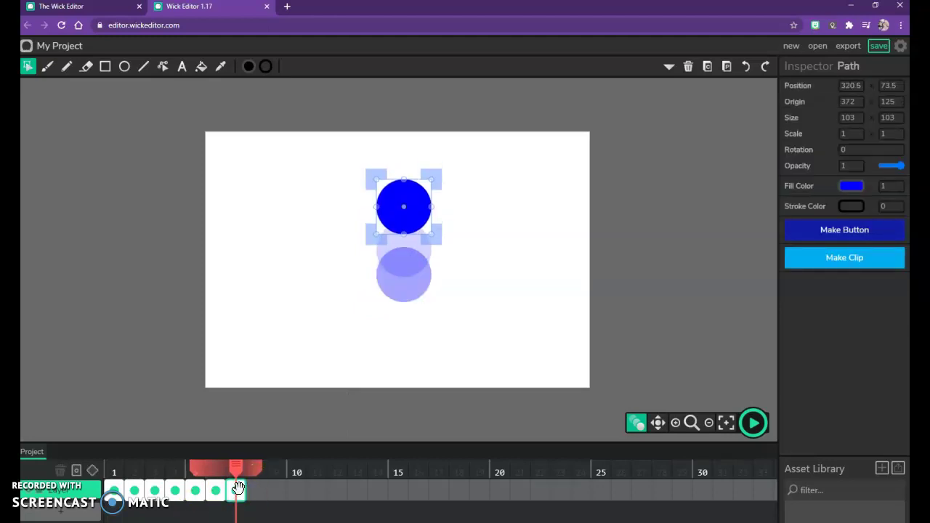
pyautogui.press('Down')
pyautogui.press('Down')
pyautogui.press('Down')
pyautogui.press('Down')
pyautogui.press('Down')
pyautogui.press('Down')
pyautogui.press('Down')
pyautogui.press('Down')
pyautogui.press('Down')
pyautogui.press('Down')
pyautogui.press('Down')
pyautogui.press('Down')
pyautogui.press('Down')
pyautogui.press('Down')
pyautogui.press('Down')
pyautogui.press('Down')
pyautogui.press('Down')
pyautogui.press('Down')
pyautogui.press('Down')
pyautogui.press('Down')
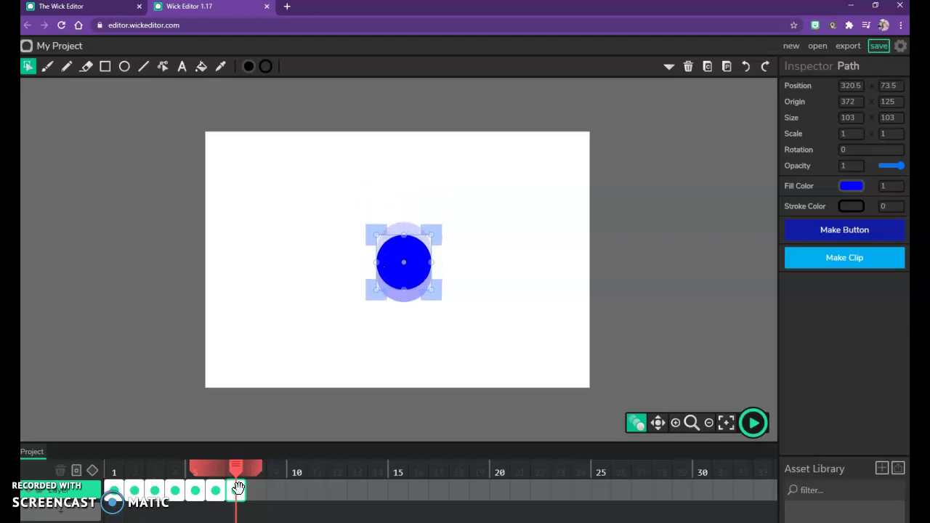
pyautogui.press('Down')
pyautogui.press('Down')
pyautogui.press('Down')
pyautogui.press('Down')
pyautogui.press('Down')
pyautogui.press('Down')
pyautogui.press('Down')
pyautogui.press('Down')
pyautogui.press('Down')
pyautogui.press('Down')
pyautogui.press('Down')
pyautogui.press('Down')
pyautogui.press('Down')
pyautogui.press('Down')
pyautogui.press('Down')
pyautogui.press('Down')
pyautogui.press('Down')
pyautogui.press('Down')
pyautogui.press('Down')
pyautogui.press('Down')
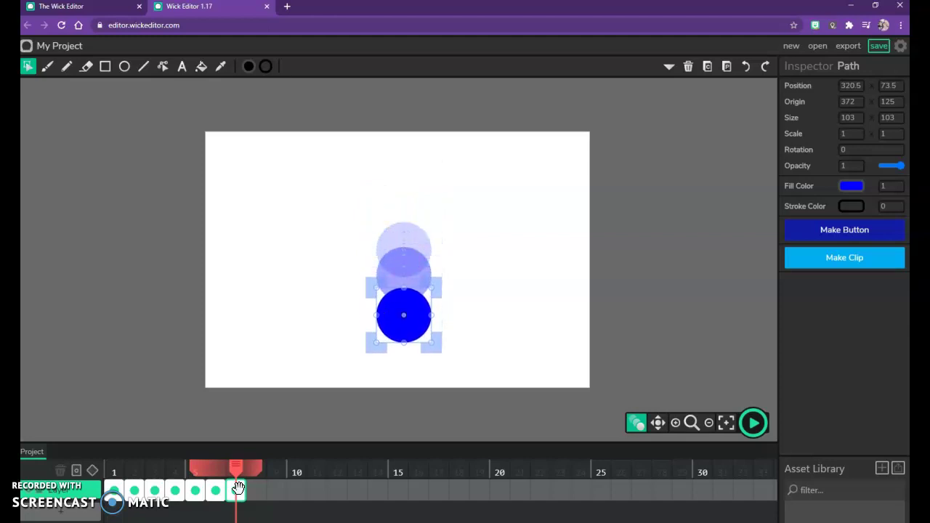
pyautogui.press('Up')
# - Extend the onion-skin range from frame 7 back to frame 1 and deselect the circle
pyautogui.moveTo(156, 471); pyautogui.dragTo(114, 471)
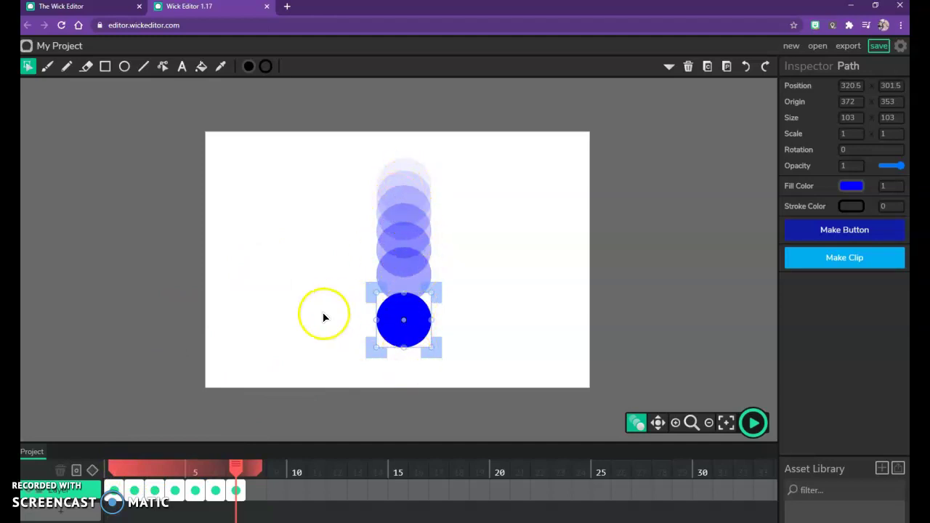
pyautogui.moveTo(235, 471); pyautogui.dragTo(235, 500)
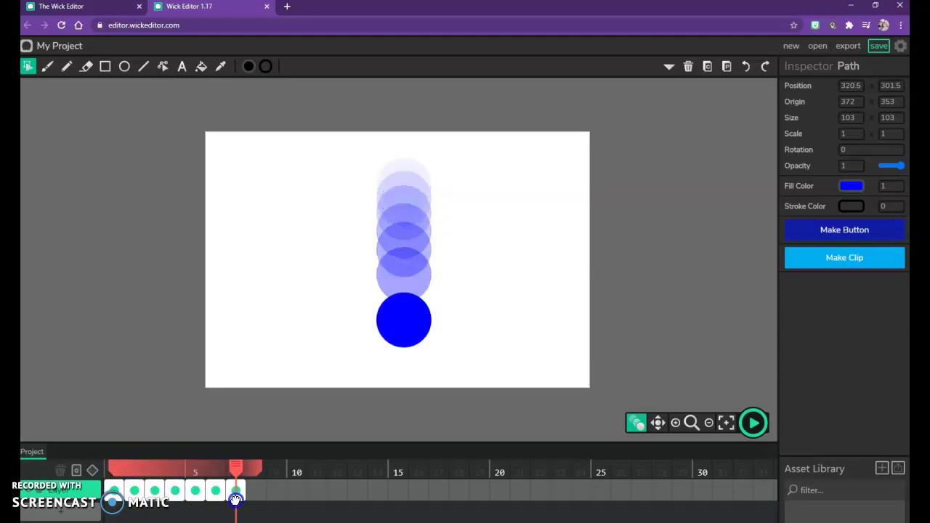
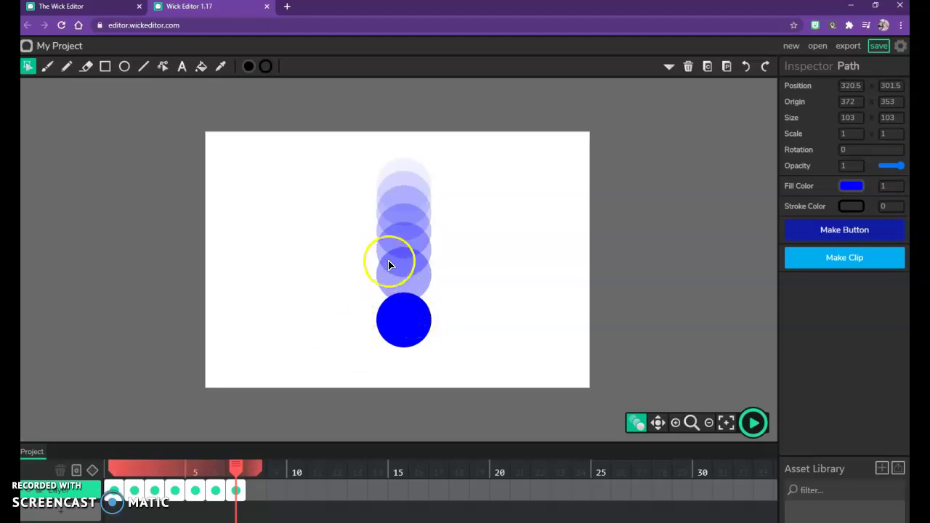
# - Copy frame 7's circle onto a new frame 8 and nudge it straight up to a Y position of 259.5
pyautogui.click(259, 496)
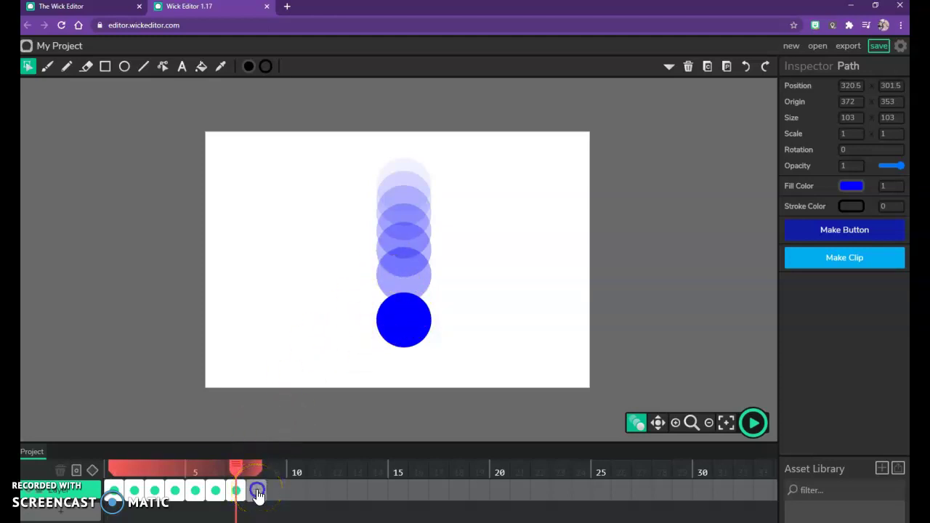
pyautogui.click(257, 492)
pyautogui.click(256, 491)
pyautogui.click(310, 444)
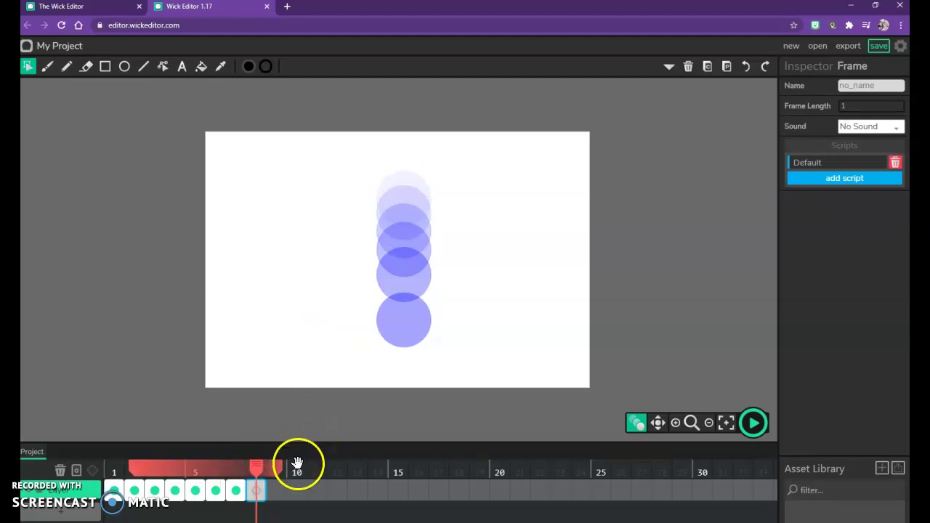
pyautogui.click(237, 490)
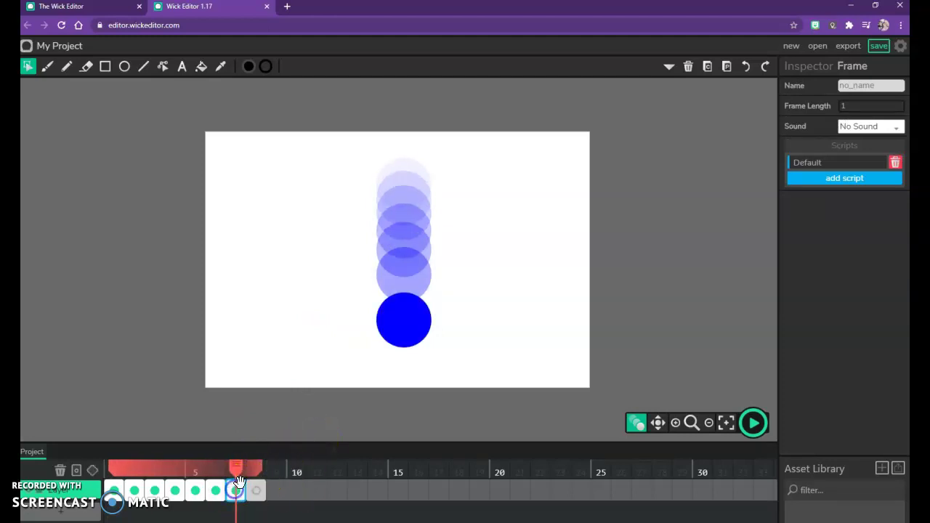
pyautogui.click(412, 342)
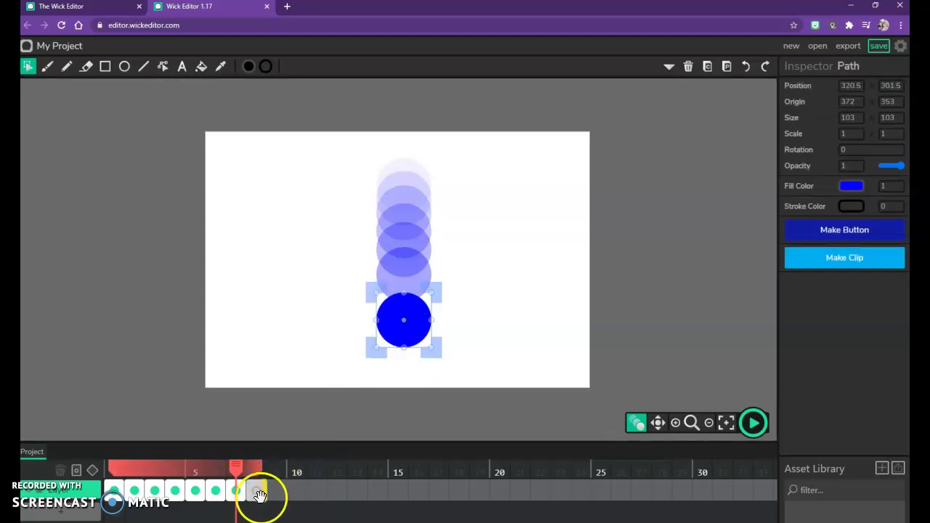
pyautogui.click(258, 494)
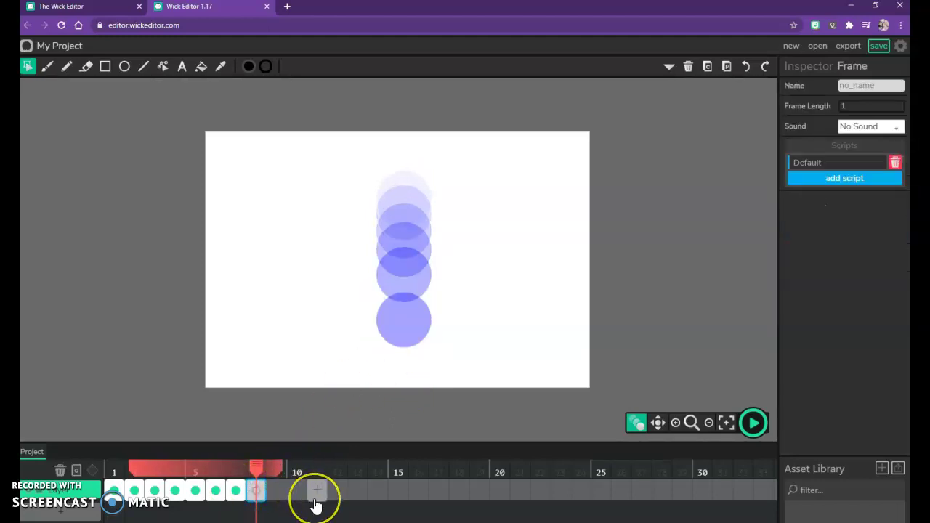
pyautogui.hotkey('ctrl', 'v')
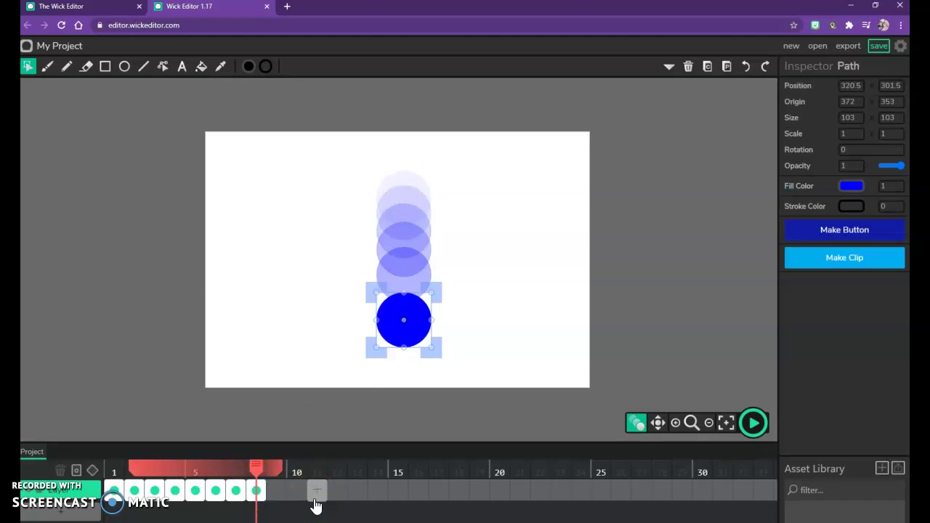
pyautogui.hotkey('shift', 'Up')
pyautogui.hotkey('shift', 'Up')
pyautogui.hotkey('shift', 'Up')
pyautogui.hotkey('shift', 'Up')
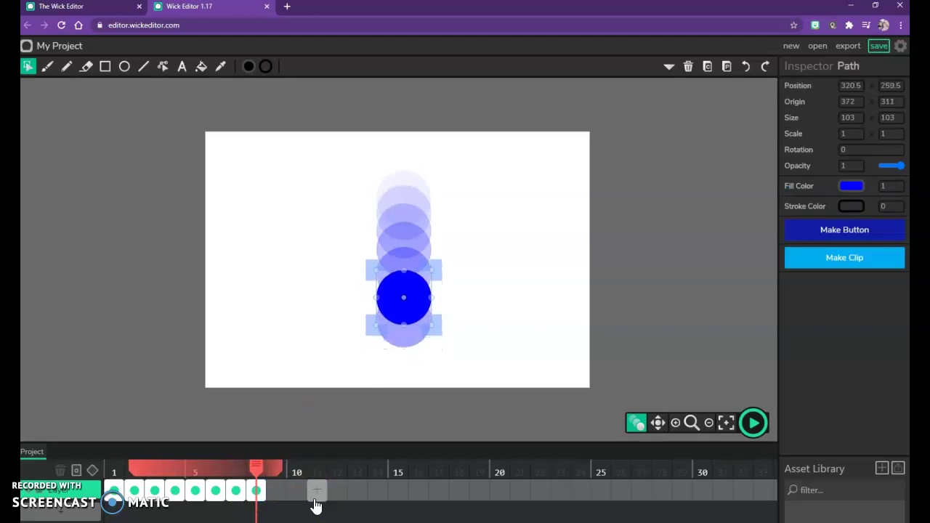
# - Paste the frame 7 circle on a new frame 9 and nudge it straight up to about the height of frame 6's circle
pyautogui.click(275, 491)
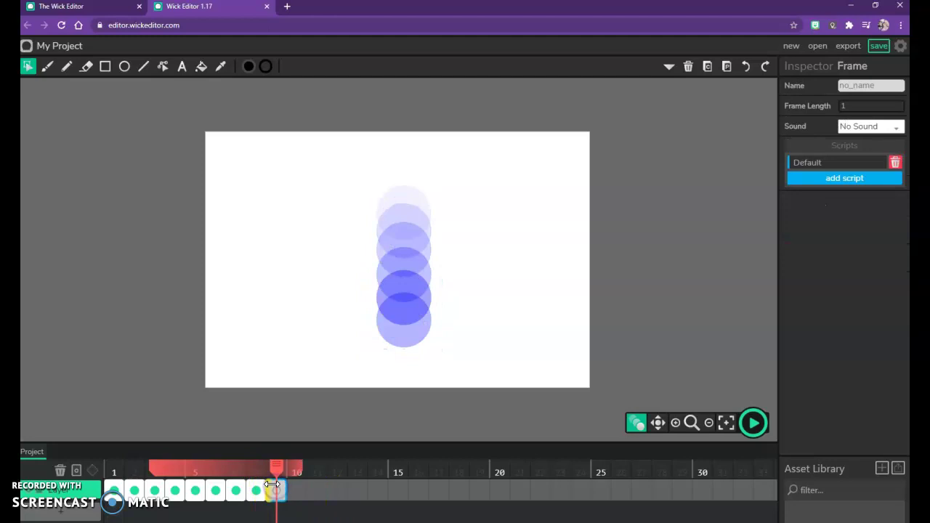
pyautogui.hotkey('ctrl', 'v')
pyautogui.hotkey('shift', 'Up')
pyautogui.hotkey('shift', 'Up')
pyautogui.hotkey('shift', 'Up')
pyautogui.hotkey('shift', 'Up')
pyautogui.hotkey('shift', 'Up')
pyautogui.hotkey('shift', 'Up')
pyautogui.hotkey('shift', 'Up')
pyautogui.hotkey('shift', 'Up')
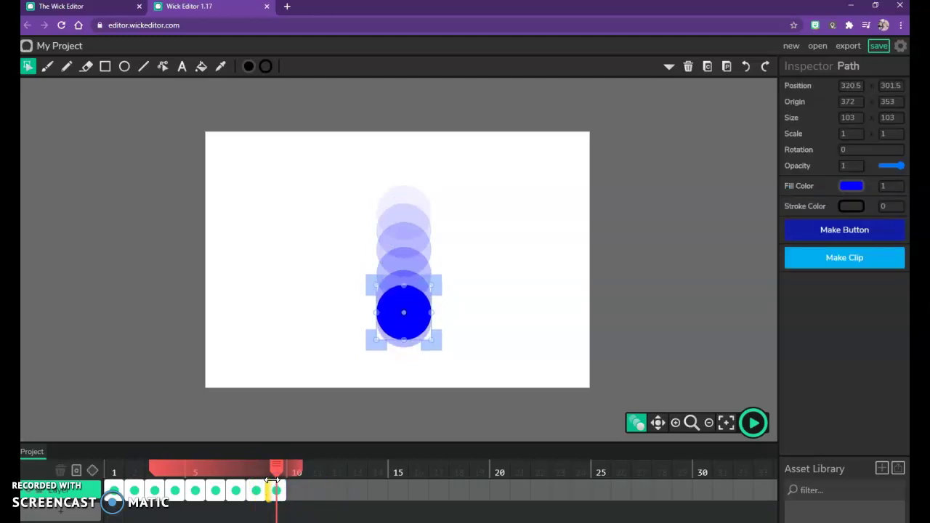
pyautogui.hotkey('shift', 'Up')
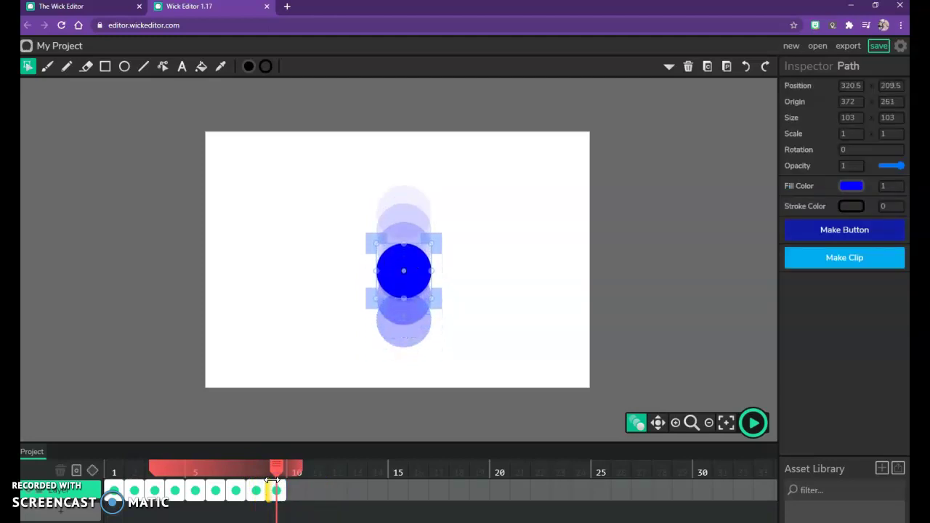
# - Paste the frame 7 circle on a new frame 10 and nudge it straight up to a Y position of 194.5
pyautogui.click(297, 491)
pyautogui.hotkey('ctrl', 'a')
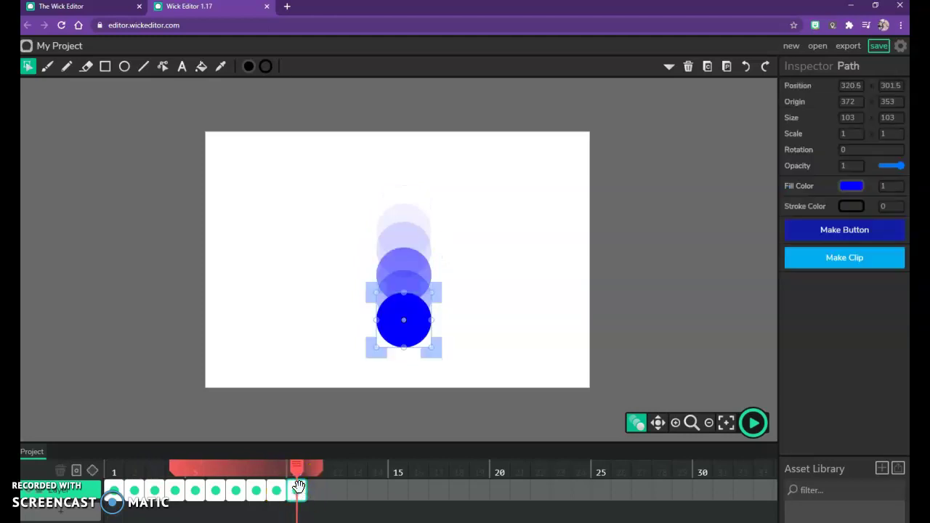
pyautogui.hotkey('shift', 'Up')
pyautogui.hotkey('shift', 'Up')
pyautogui.hotkey('shift', 'Up')
pyautogui.hotkey('shift', 'Up')
pyautogui.hotkey('shift', 'Up')
pyautogui.hotkey('shift', 'Up')
pyautogui.hotkey('shift', 'Up')
pyautogui.hotkey('shift', 'Up')
pyautogui.hotkey('shift', 'Up')
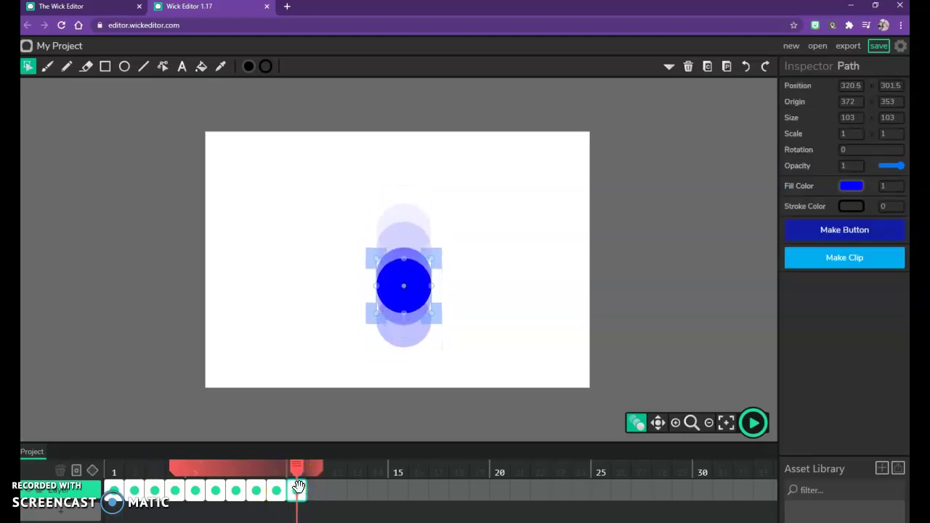
pyautogui.hotkey('shift', 'Up')
pyautogui.hotkey('shift', 'Up')
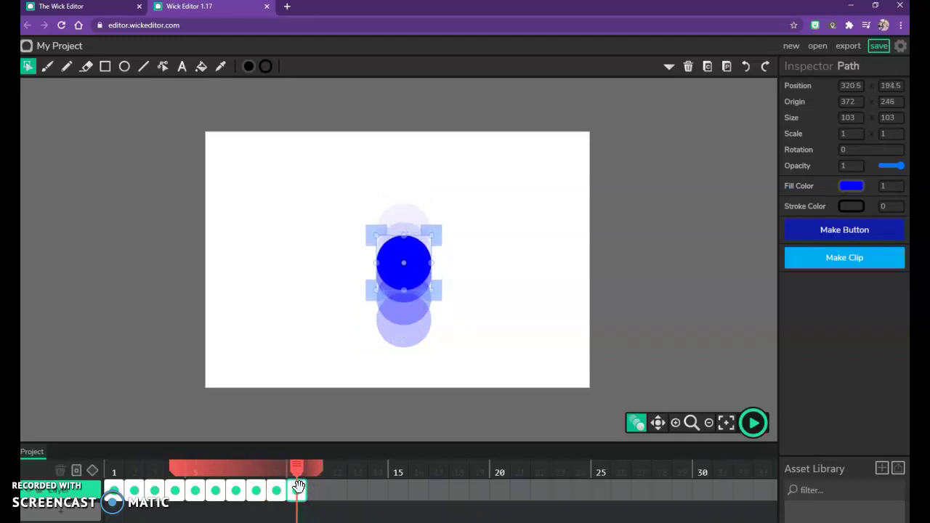
# - Paste the frame 7 circle on a new frame 11 and nudge it straight up to a Y position of 170.5
pyautogui.click(321, 492)
pyautogui.hotkey('ctrl', 'a')
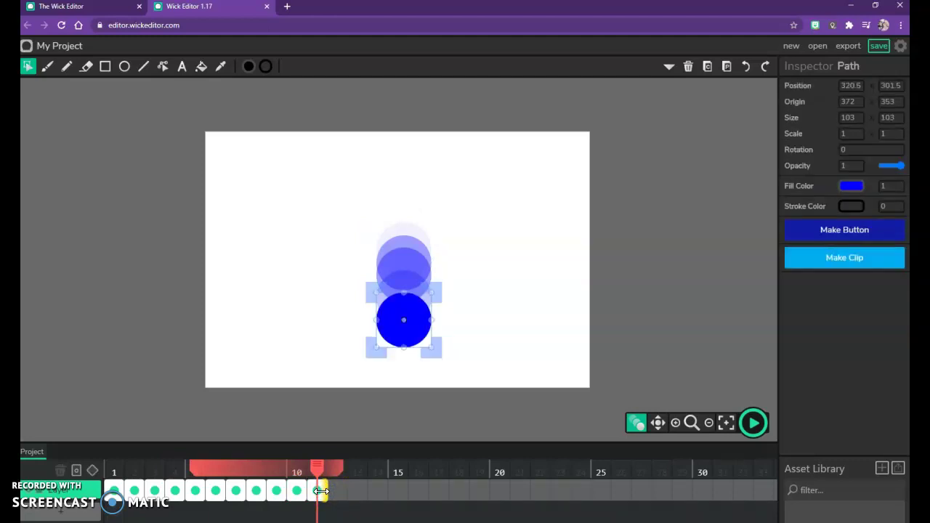
pyautogui.hotkey('shift', 'Up')
pyautogui.hotkey('shift', 'Up')
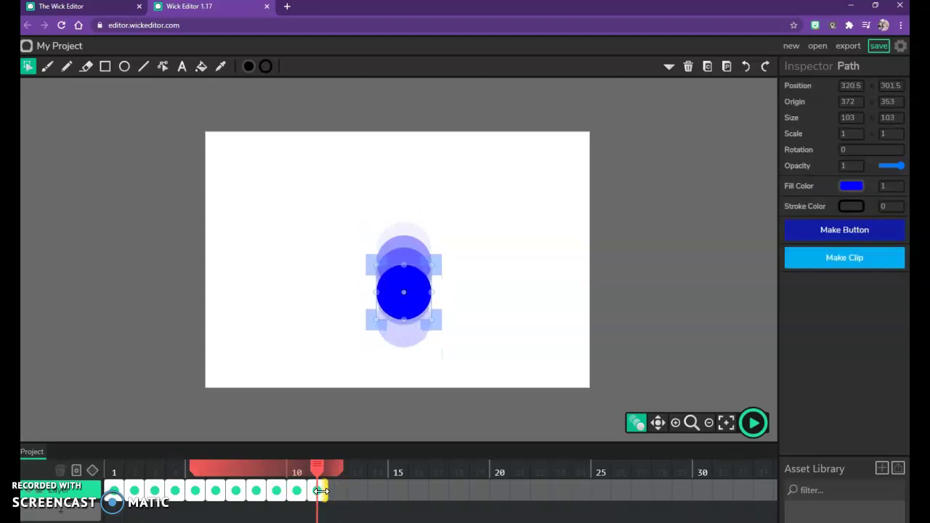
pyautogui.hotkey('shift', 'Up')
pyautogui.hotkey('shift', 'Up')
pyautogui.hotkey('shift', 'Up')
pyautogui.hotkey('shift', 'Up')
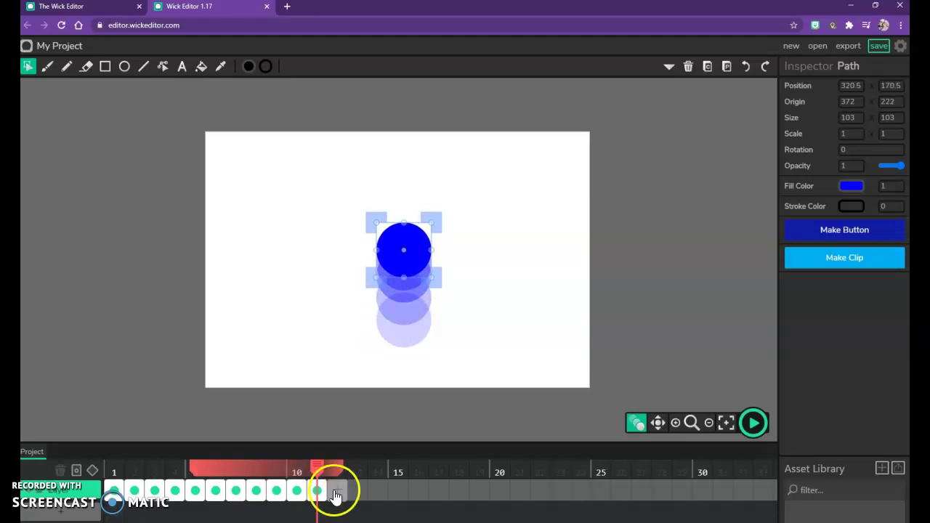
# - Paste the frame 7 circle on a new frame 12 and nudge it straight up to a Y position of about 153
pyautogui.click(334, 492)
pyautogui.hotkey('ctrl', 'v')
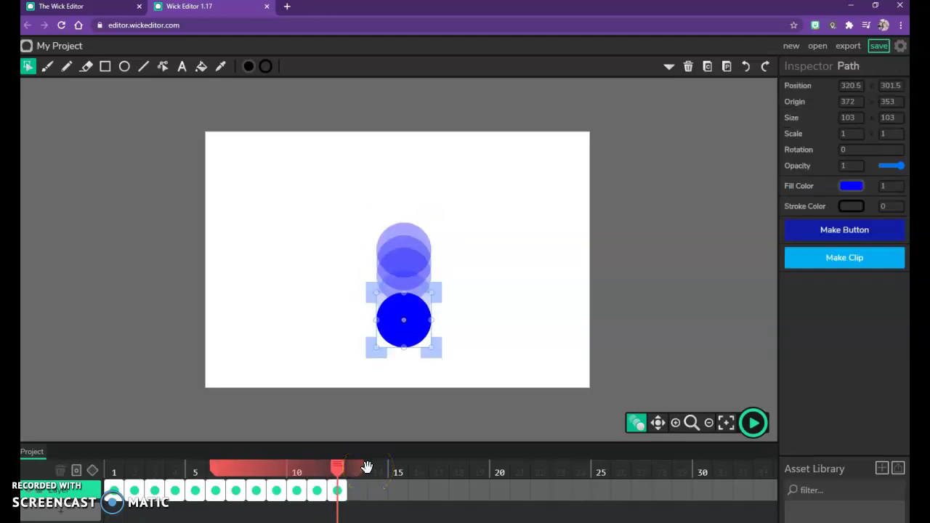
pyautogui.hotkey('shift', 'Up')
pyautogui.hotkey('shift', 'Up')
pyautogui.hotkey('shift', 'Up')
pyautogui.hotkey('shift', 'Up')
pyautogui.hotkey('shift', 'Up')
pyautogui.hotkey('shift', 'Up')
pyautogui.hotkey('shift', 'Up')
pyautogui.hotkey('shift', 'Up')
pyautogui.hotkey('shift', 'Up')
pyautogui.hotkey('shift', 'Up')
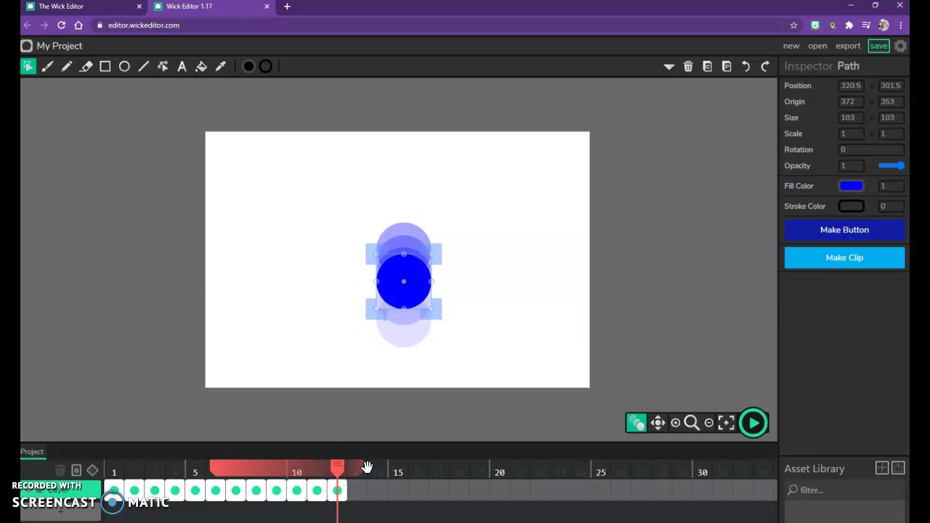
pyautogui.hotkey('shift', 'Up')
pyautogui.hotkey('shift', 'Up')
pyautogui.hotkey('shift', 'Up')
pyautogui.hotkey('shift', 'Up')
pyautogui.hotkey('shift', 'Up')
pyautogui.hotkey('shift', 'Up')
pyautogui.hotkey('shift', 'Up')
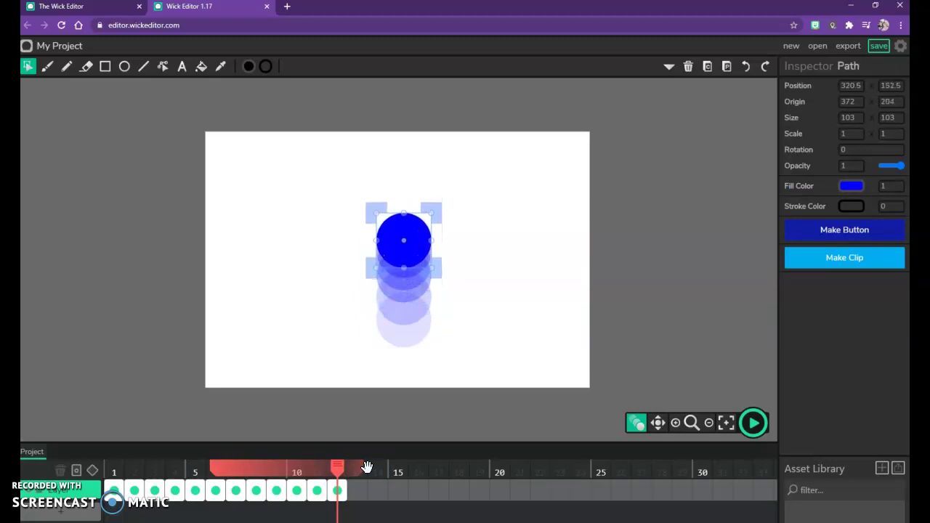
# - Scrub back through the timeline, play the ball animation as a preview, and stop playback
pyautogui.moveTo(338, 469); pyautogui.dragTo(288, 471)
pyautogui.click(141, 465)
pyautogui.press('Return')
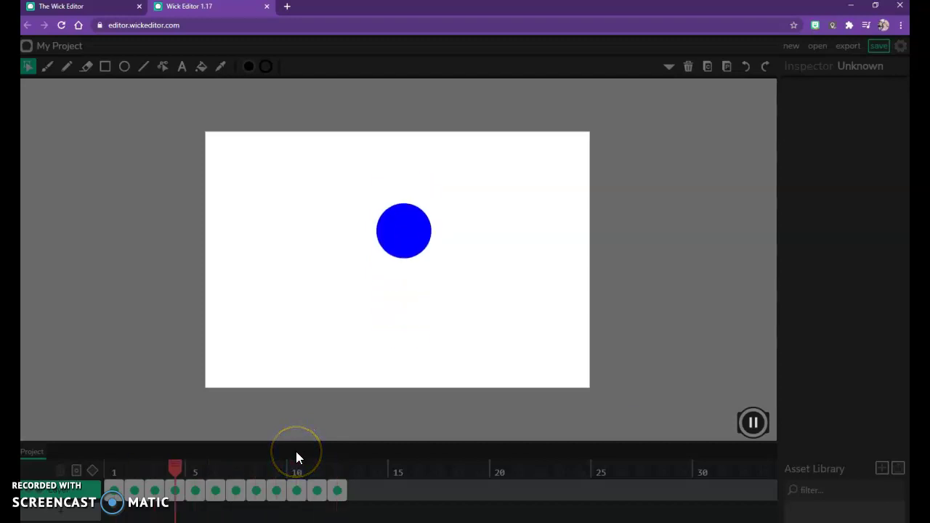
pyautogui.press('Return')
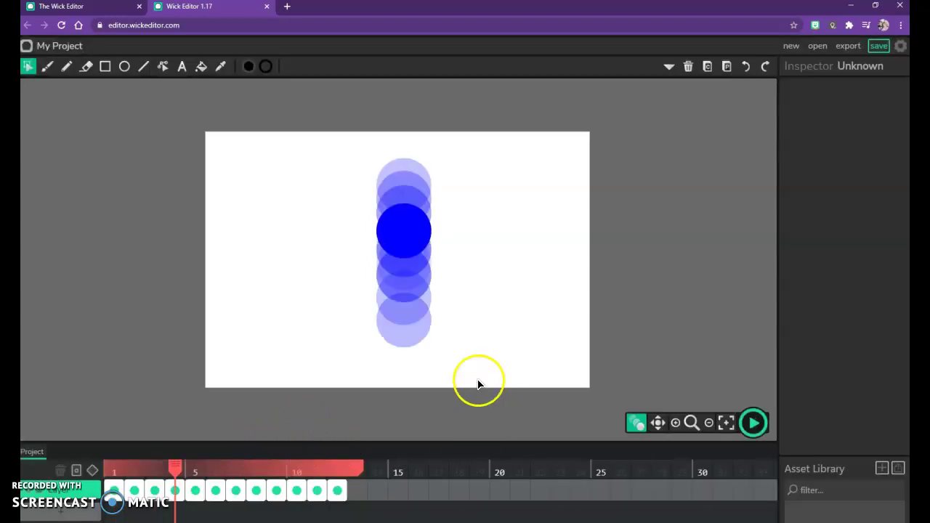
# - Turn off onion skinning and select the circle on frame 7
pyautogui.click(635, 424)
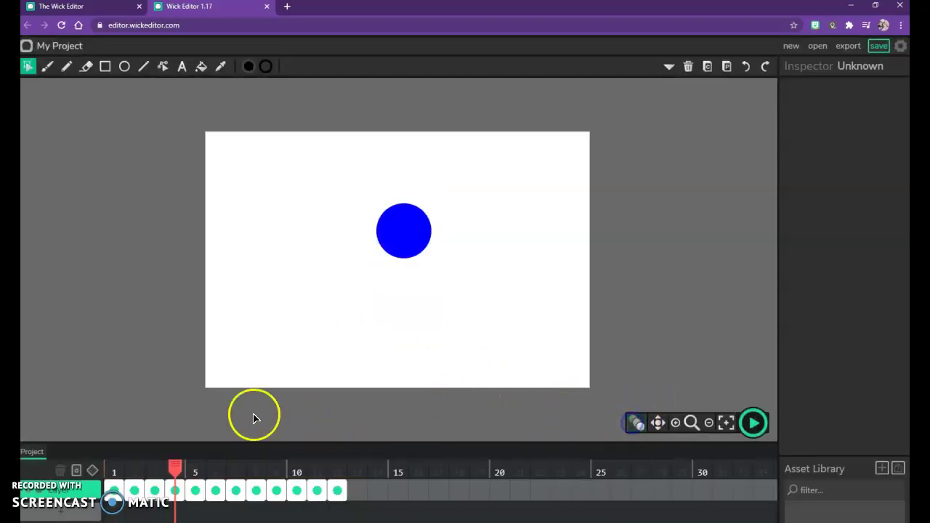
pyautogui.click(224, 494)
pyautogui.click(237, 494)
pyautogui.moveTo(389, 368); pyautogui.dragTo(407, 344)
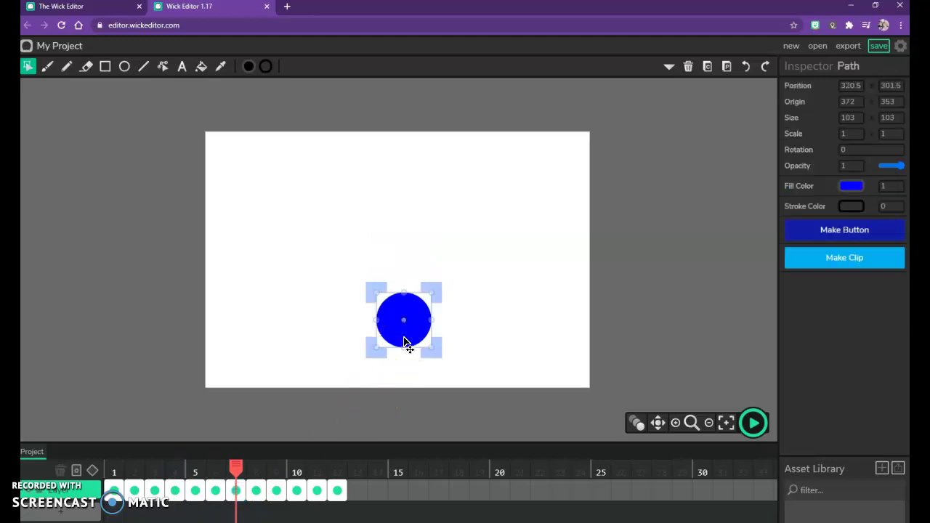
# - Nudge frame 6's circle straight down to a Y position of 224.5, deselect it, and move the playhead to frame 12
pyautogui.click(216, 494)
pyautogui.click(237, 494)
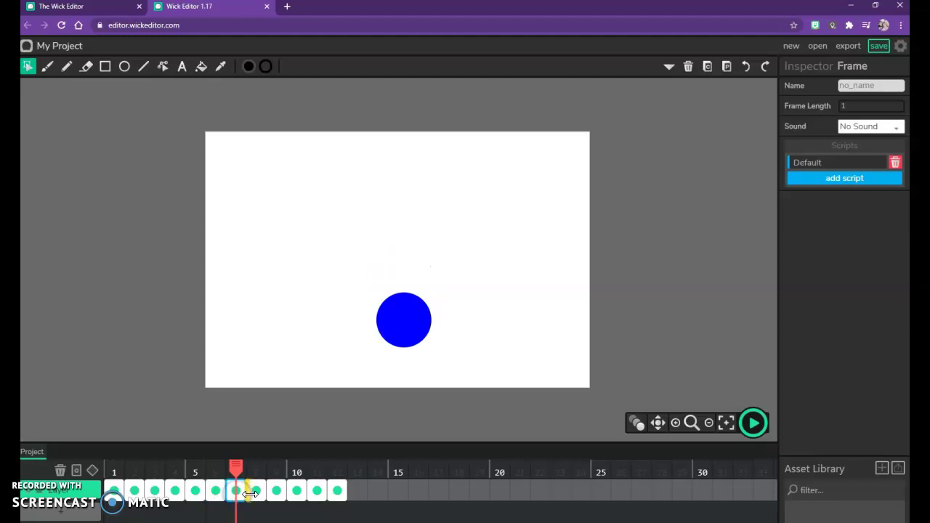
pyautogui.click(217, 494)
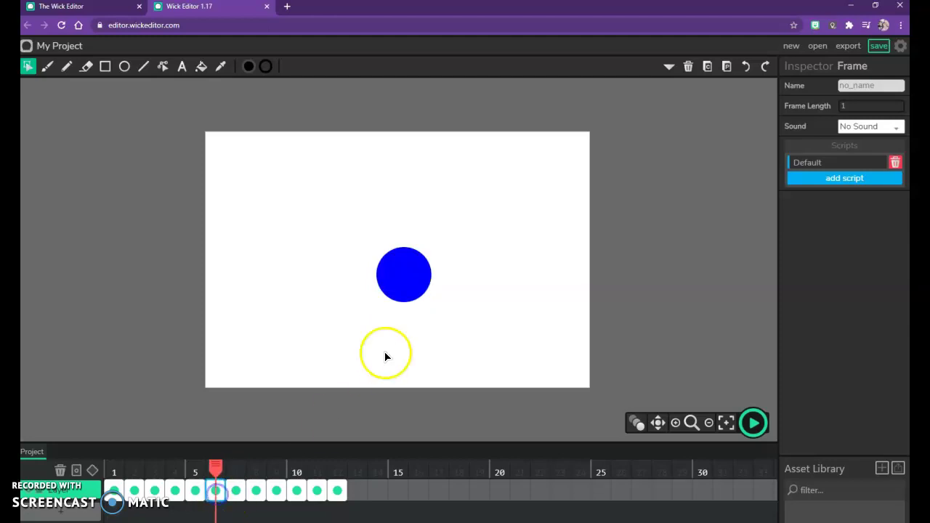
pyautogui.click(404, 301)
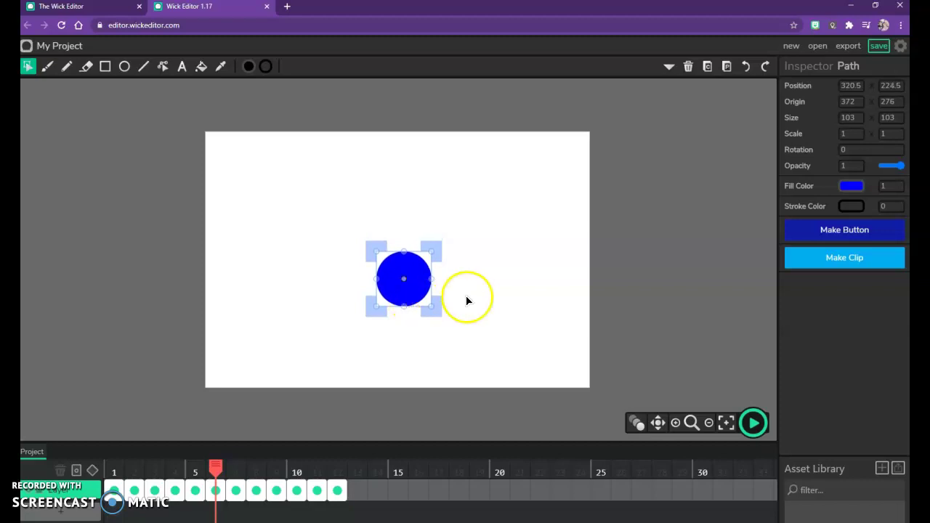
pyautogui.click(500, 313)
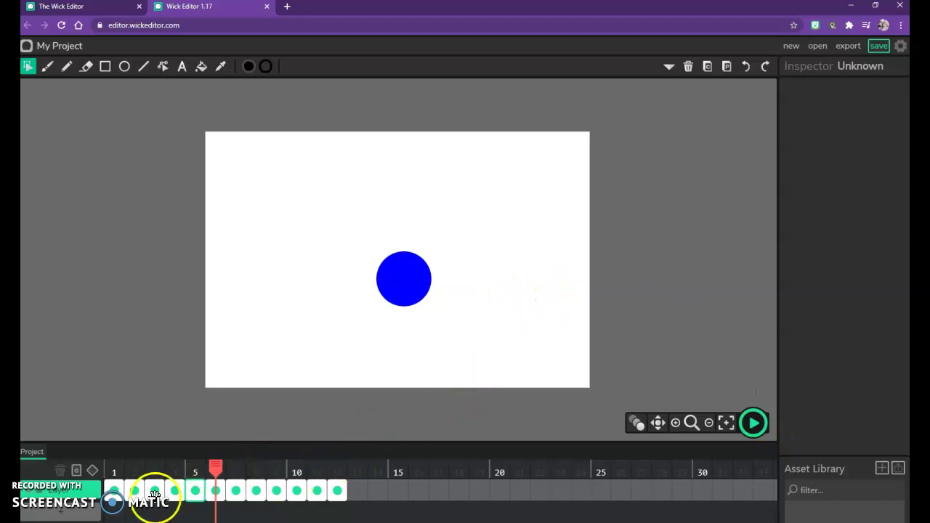
pyautogui.moveTo(217, 468); pyautogui.dragTo(336, 479)
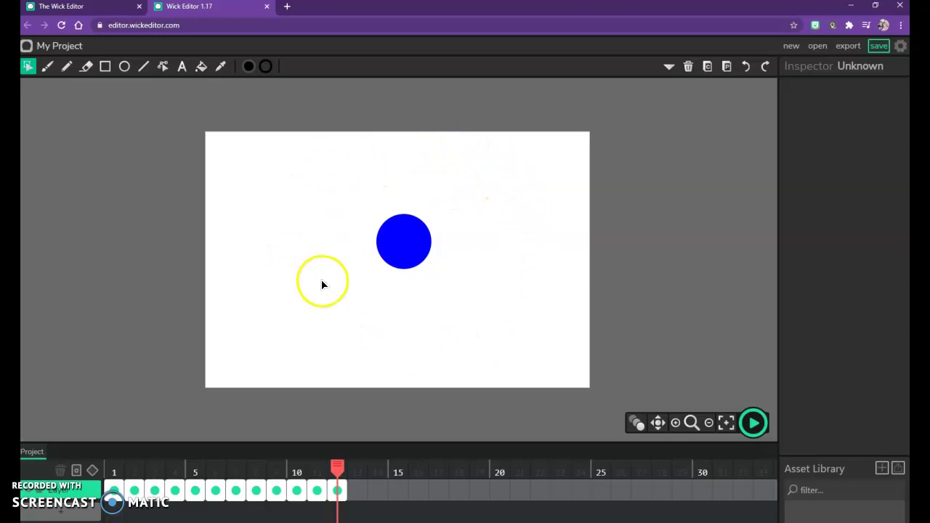
# - Set the project's framerate to 24 FPS, apply the change, and close the project settings
pyautogui.click(901, 48)
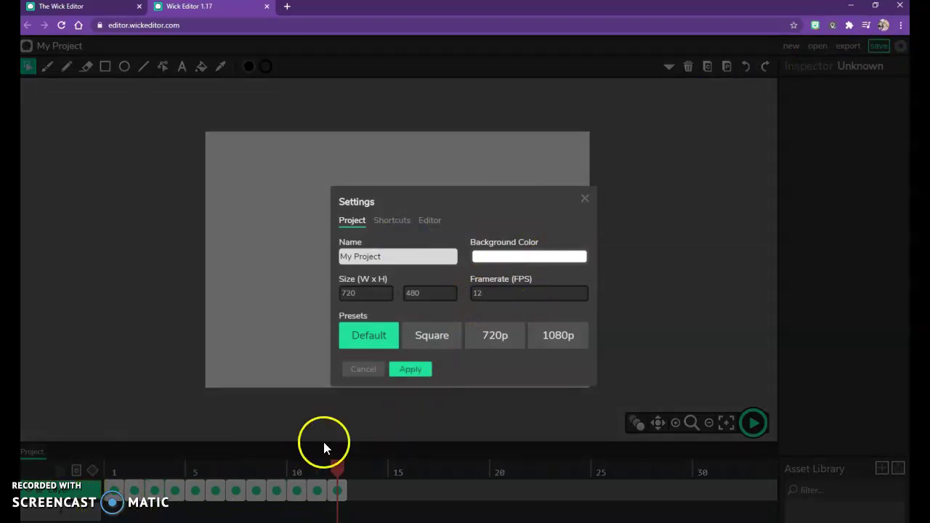
pyautogui.click(492, 294)
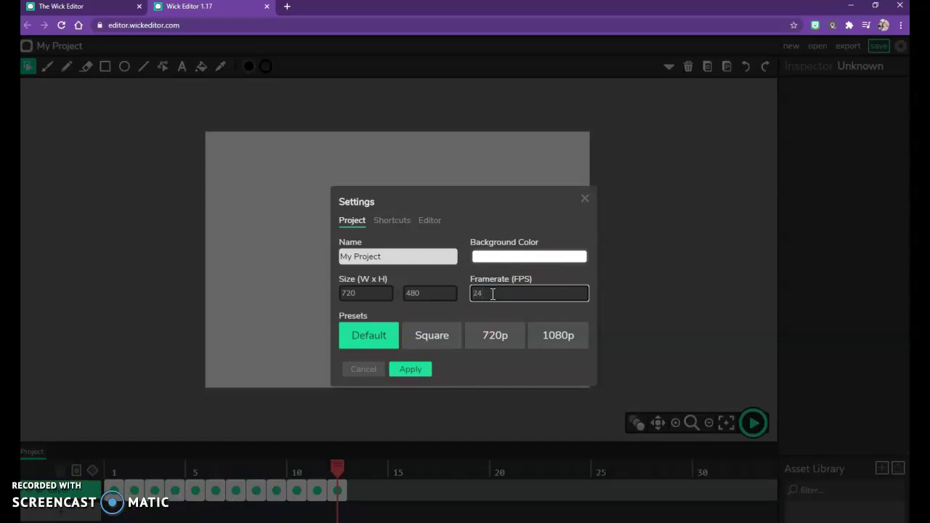
pyautogui.click(411, 371)
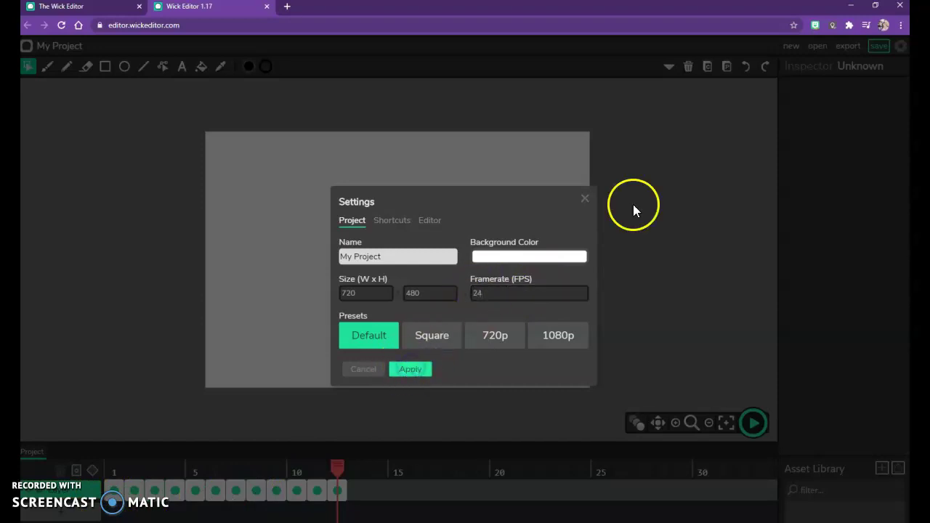
pyautogui.click(587, 201)
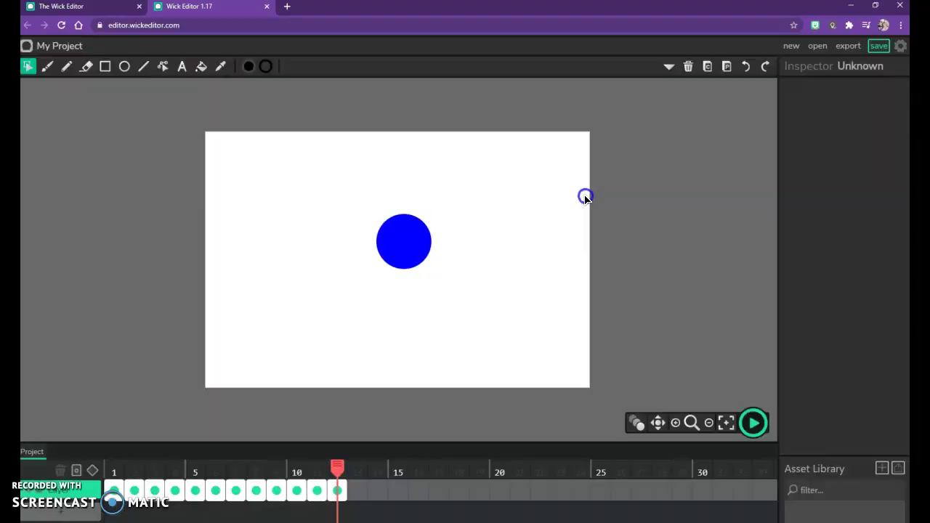
# - Preview the bouncing ball animation at 24 FPS, then stop playback
pyautogui.press('Return')
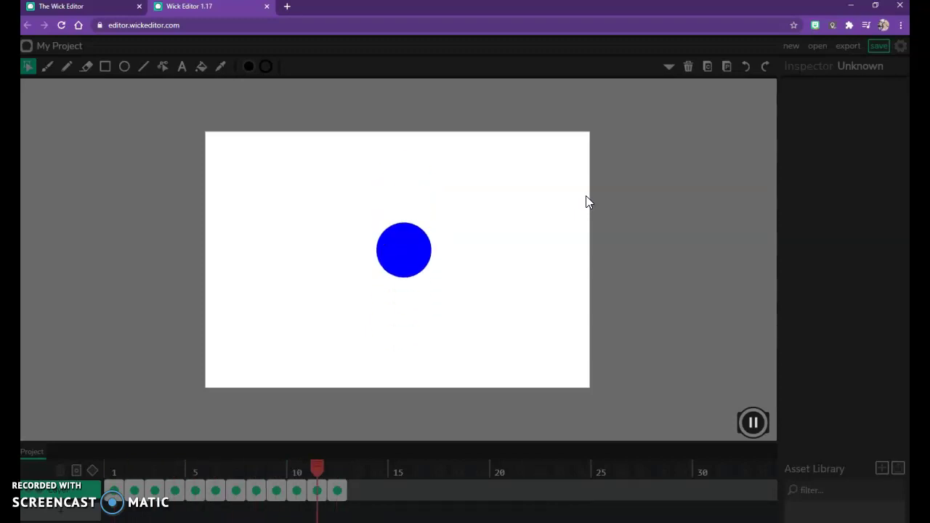
pyautogui.moveTo(581, 185); pyautogui.dragTo(571, 140)
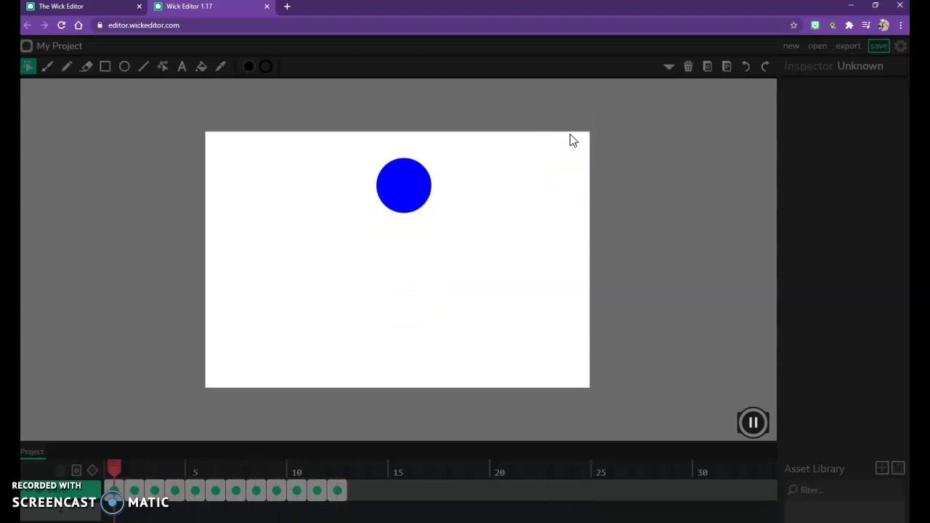
pyautogui.press('Return')
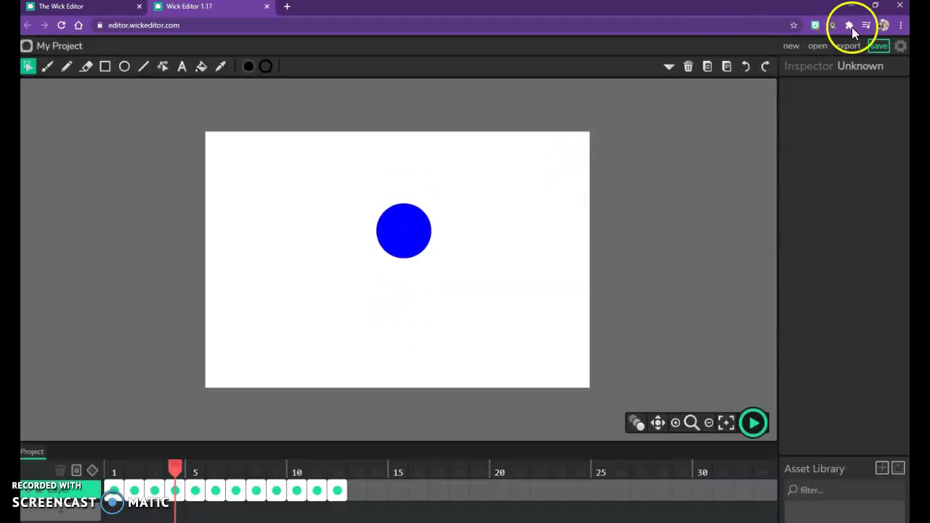
# - Set the project's framerate back to 12 FPS and close the project settings
pyautogui.click(900, 45)
pyautogui.click(473, 291)
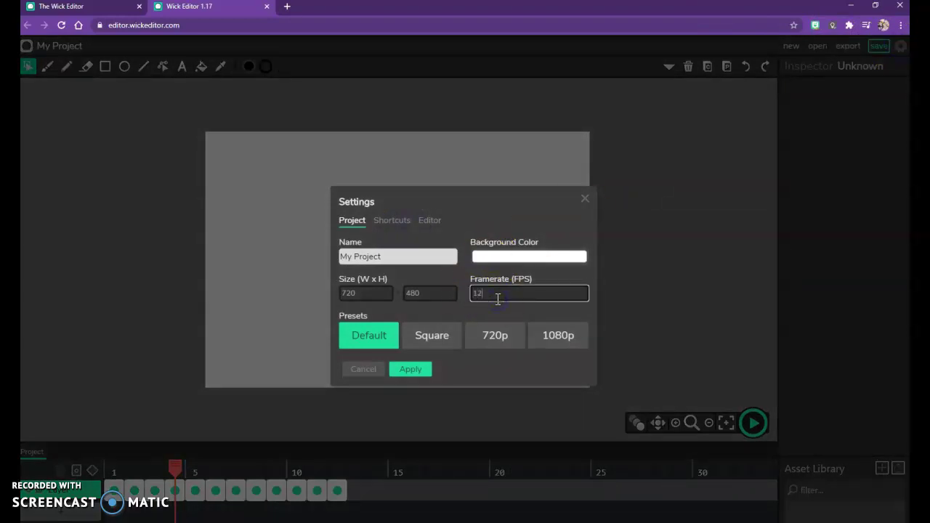
pyautogui.click(586, 199)
# - Play the ball animation again after the change to 12 FPS and stop playback
pyautogui.press('Return')
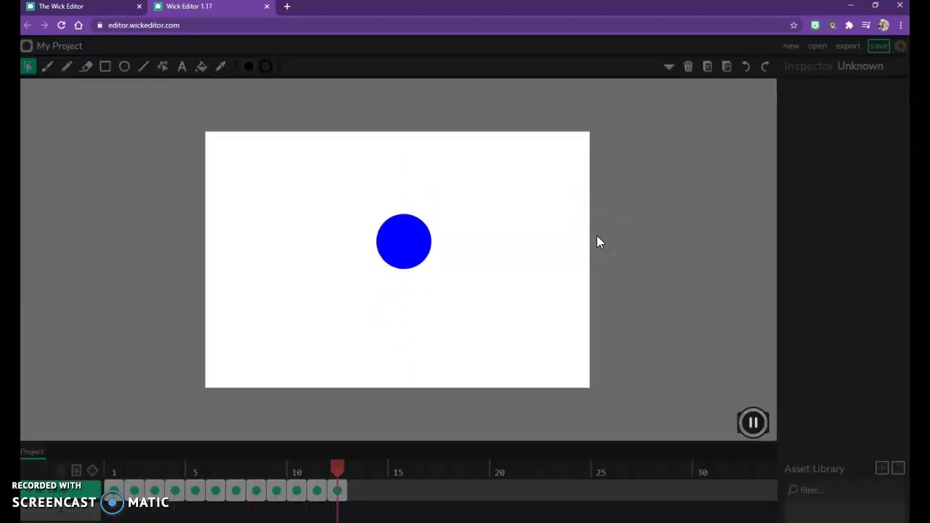
pyautogui.click(550, 133)
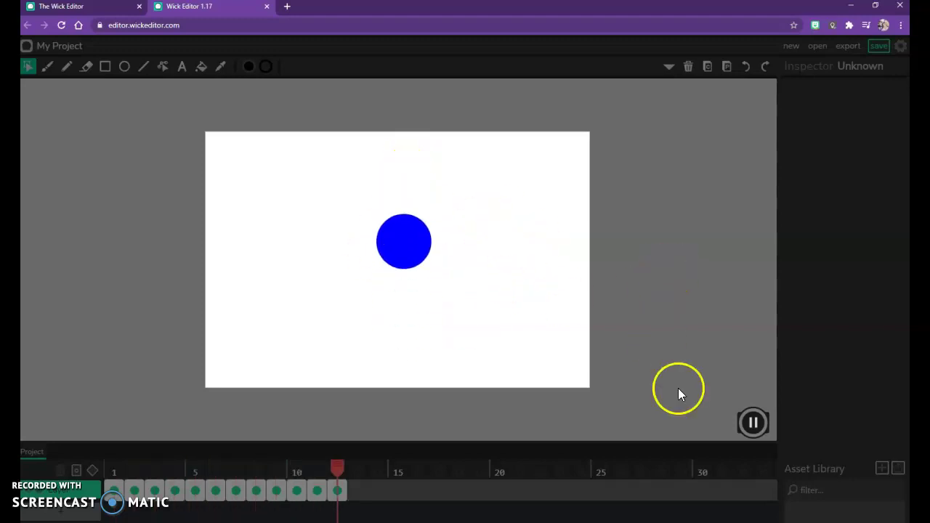
pyautogui.click(754, 424)
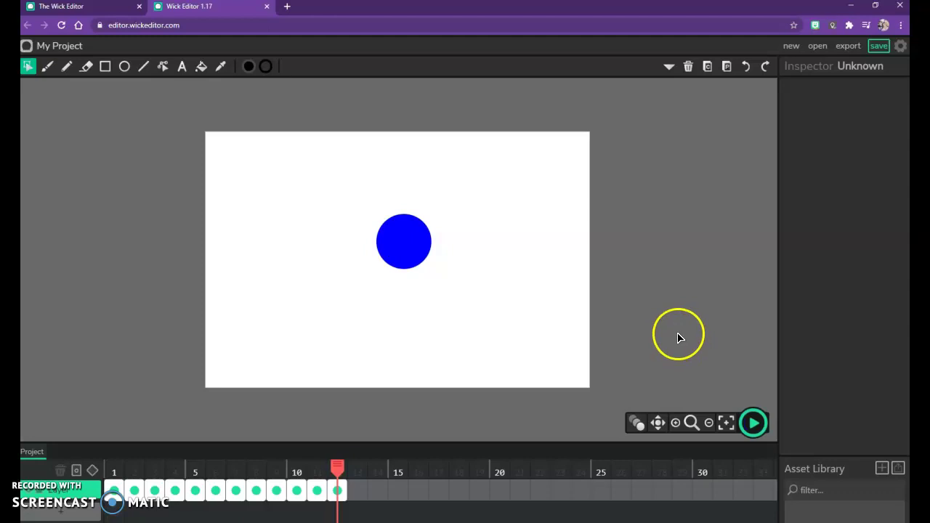